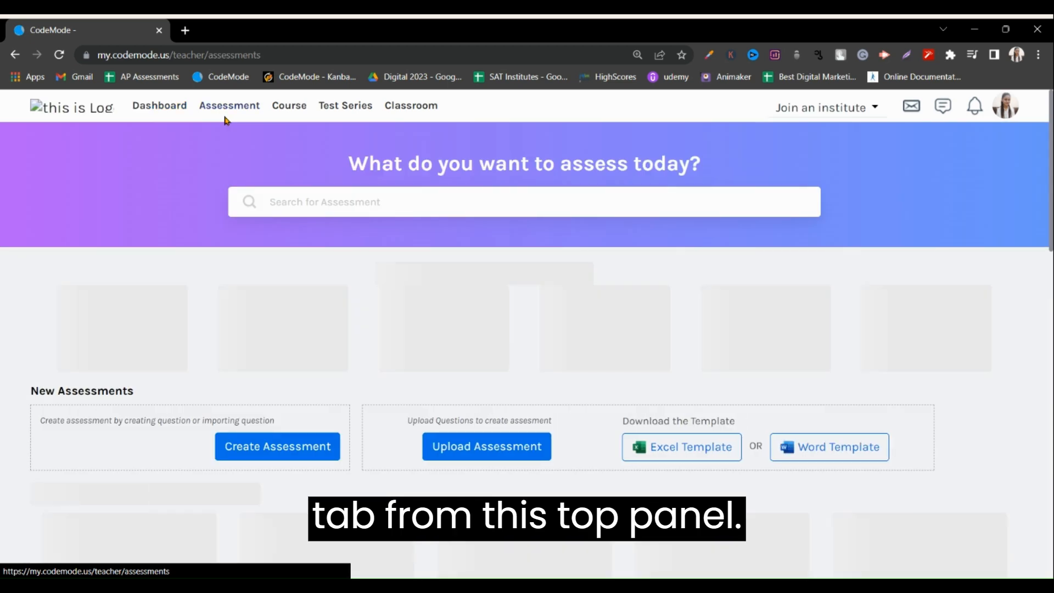
# Find the draft assessment APCSA FRQ 2021 by searching the drafts for 2021, and start creating a question from scratch in it.
pyautogui.scroll(-2, 324, 421)
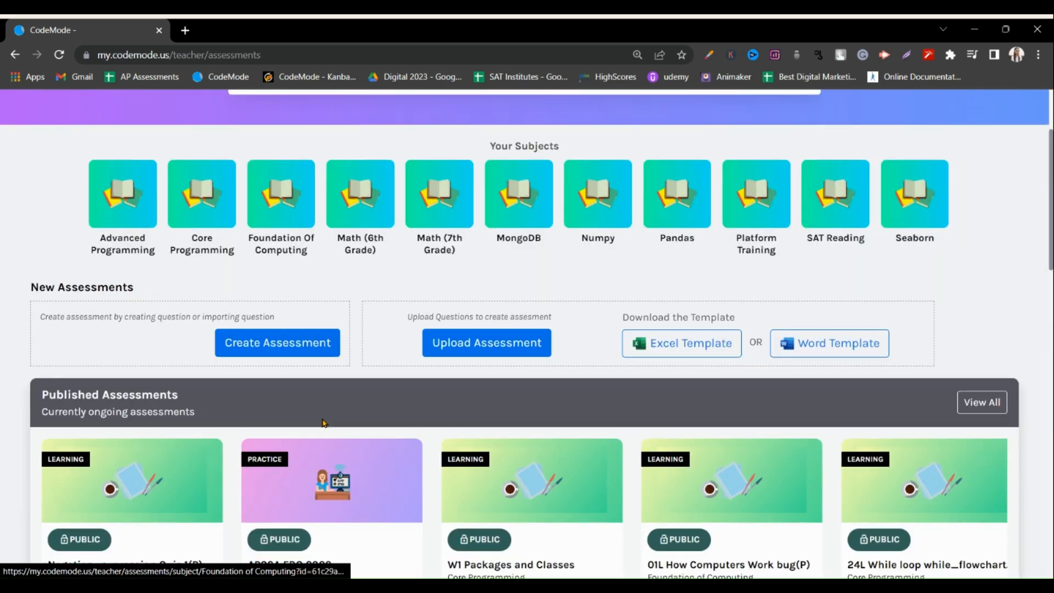
pyautogui.scroll(-8, 306, 358)
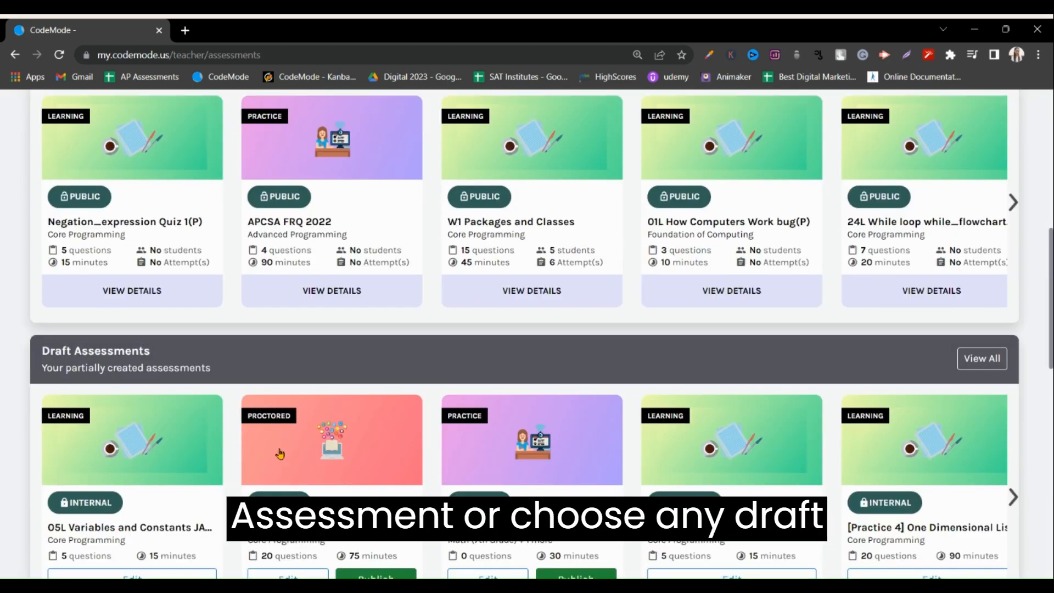
pyautogui.click(1005, 280)
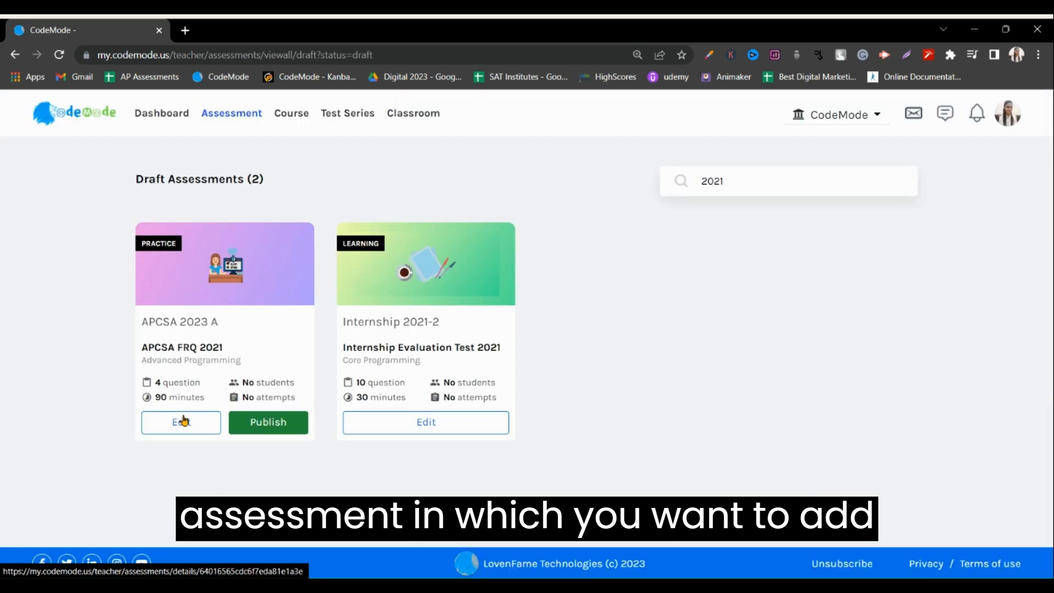
pyautogui.click(184, 421)
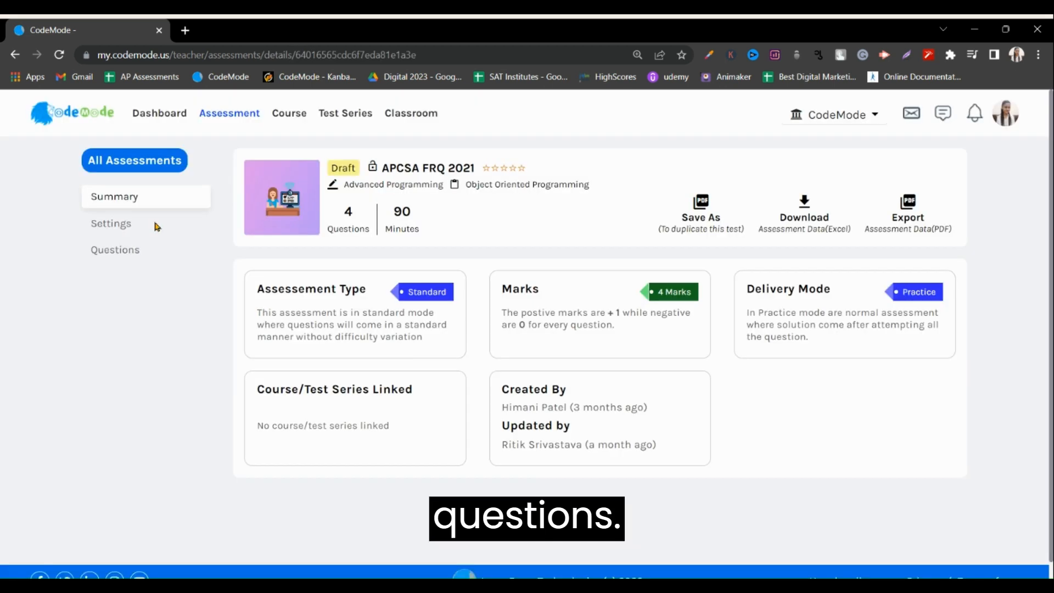
pyautogui.click(135, 258)
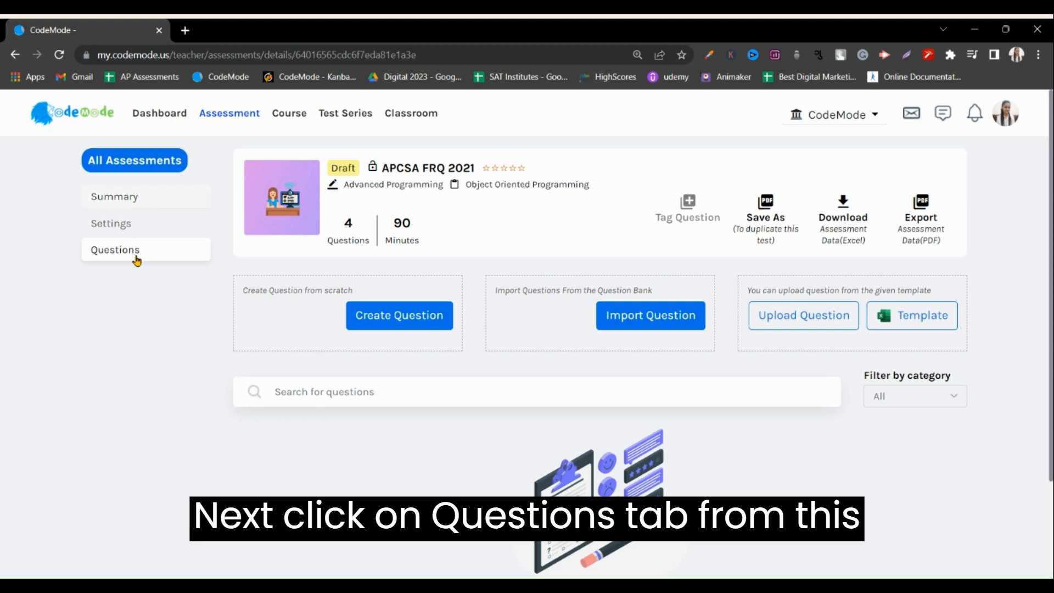
pyautogui.click(392, 327)
pyautogui.scroll(-1, 324, 187)
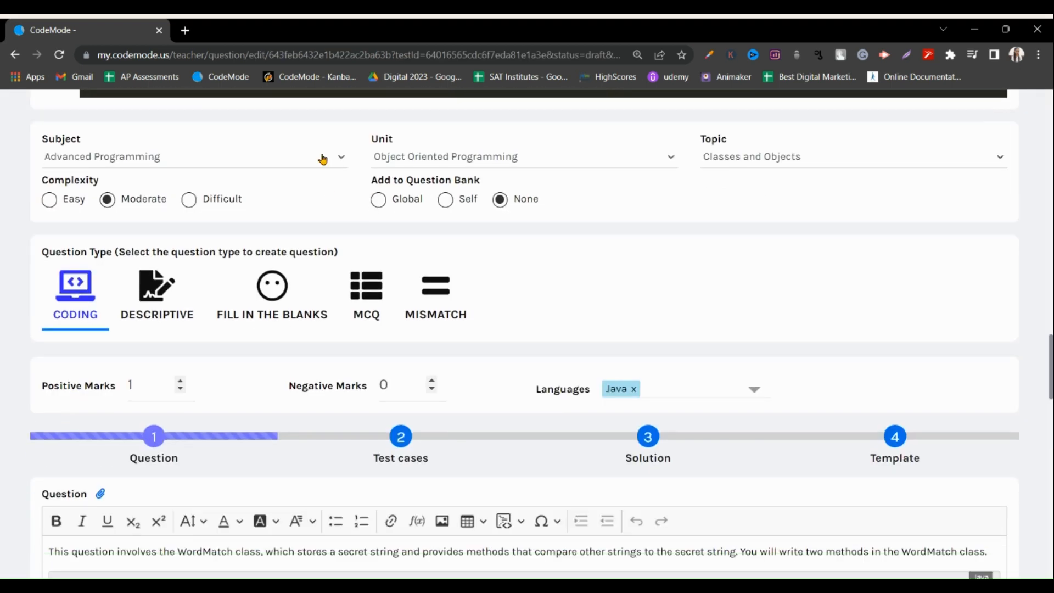
pyautogui.click(446, 200)
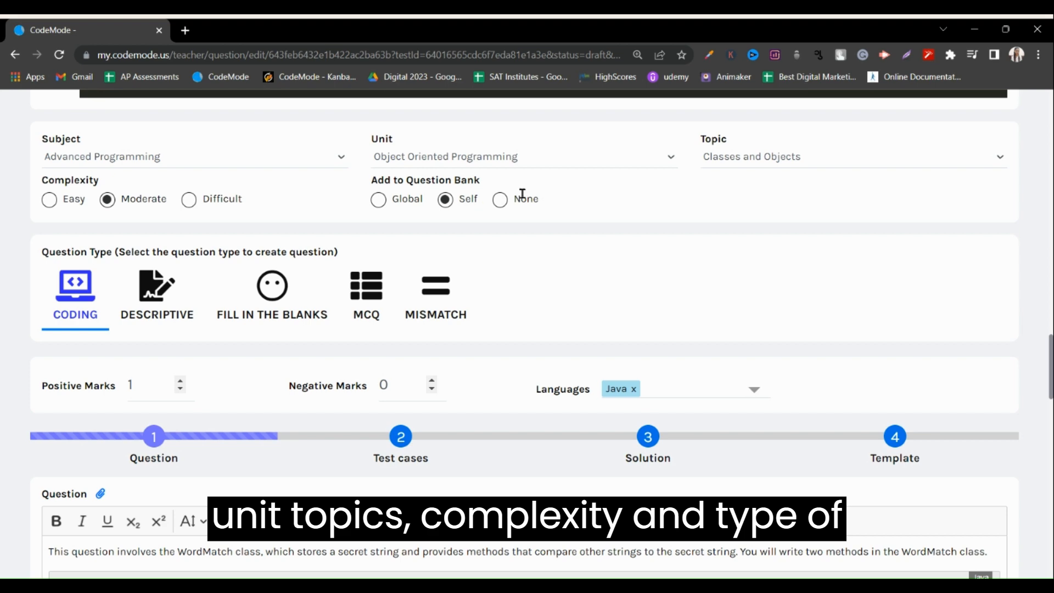
pyautogui.click(501, 200)
# Set the question type to Coding.
pyautogui.scroll(-3, 493, 277)
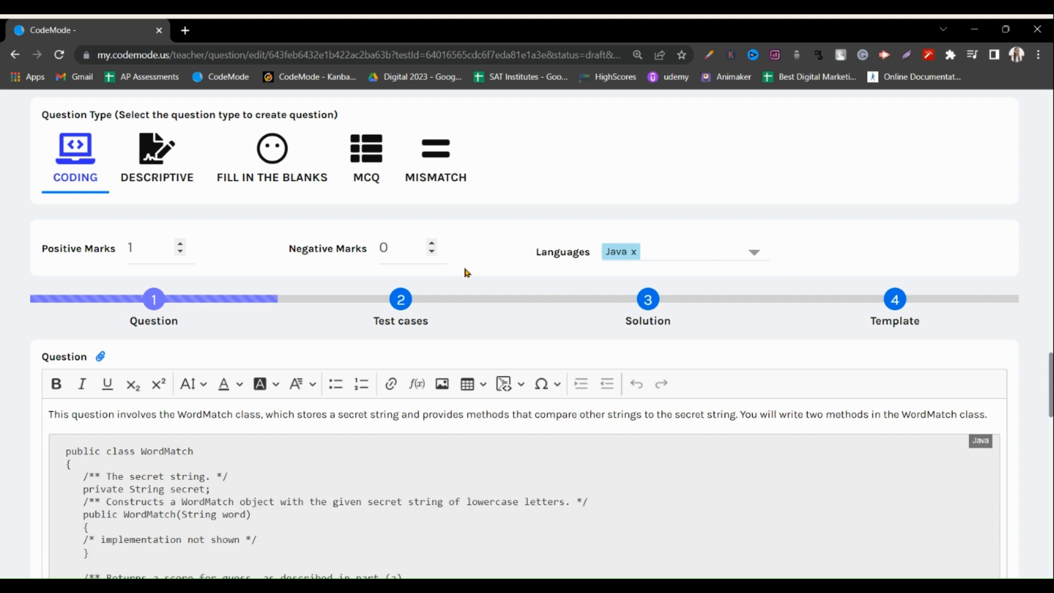
pyautogui.scroll(1, 155, 259)
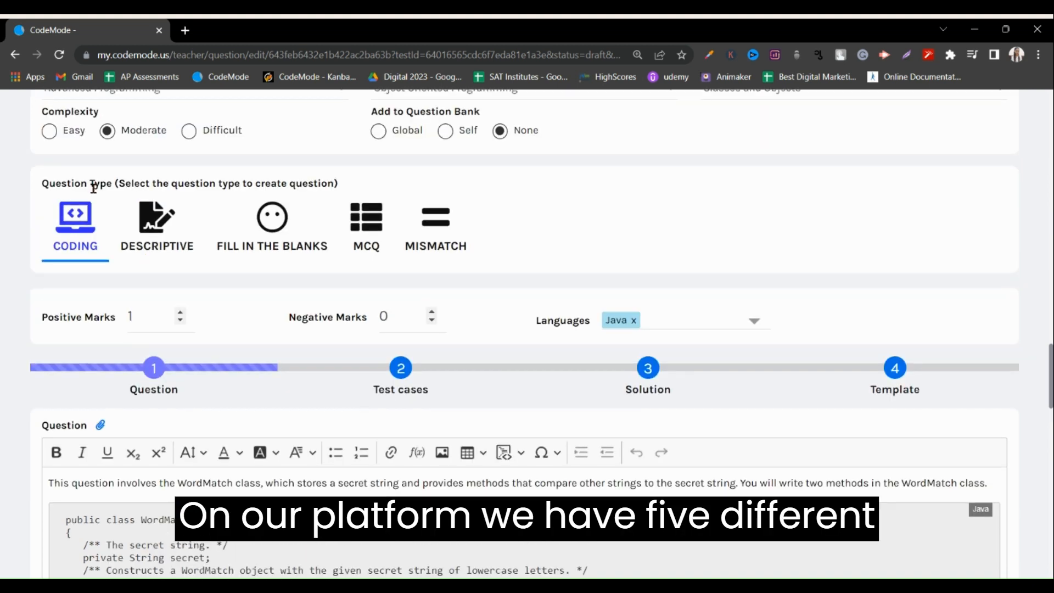
pyautogui.moveTo(42, 182); pyautogui.dragTo(131, 186)
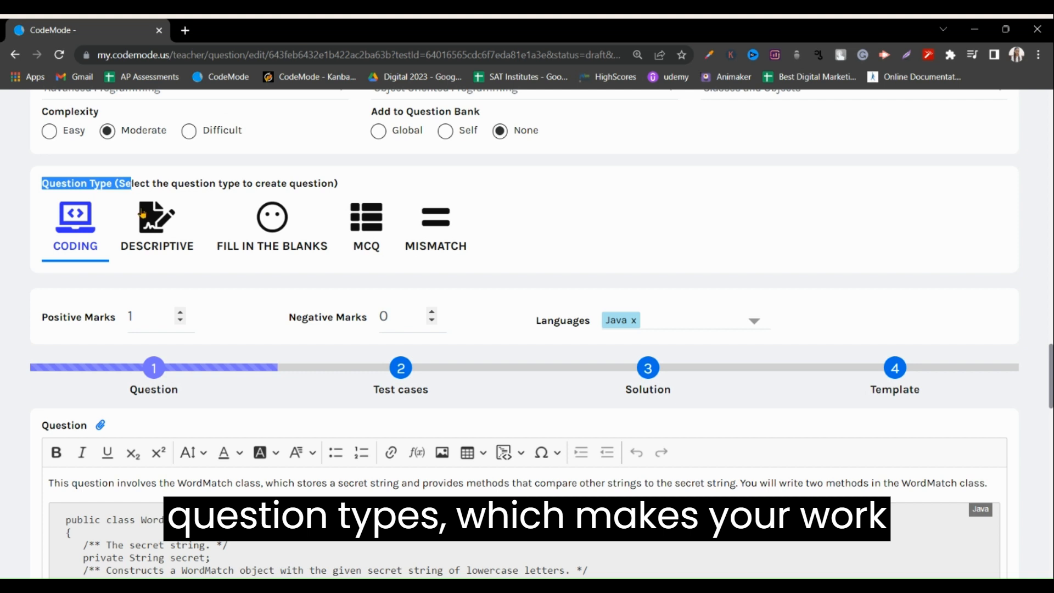
pyautogui.click(87, 232)
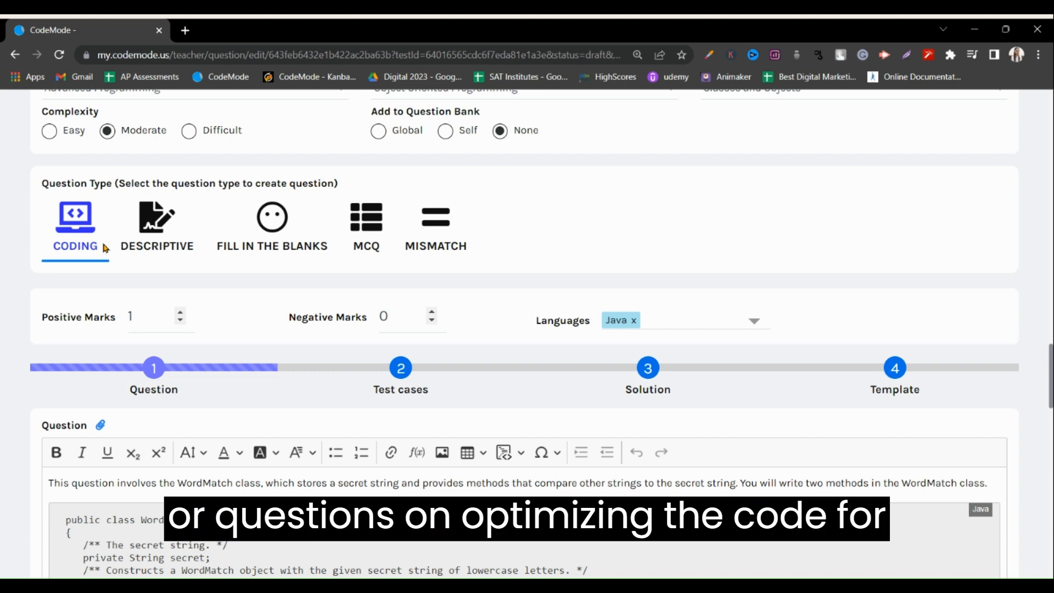
pyautogui.scroll(-1, 113, 275)
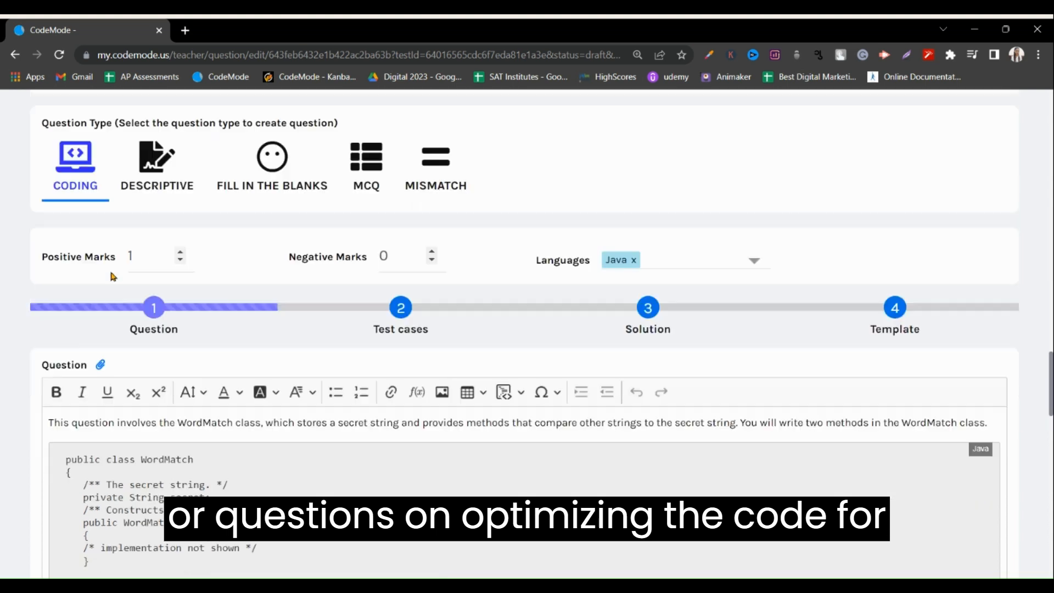
pyautogui.click(689, 262)
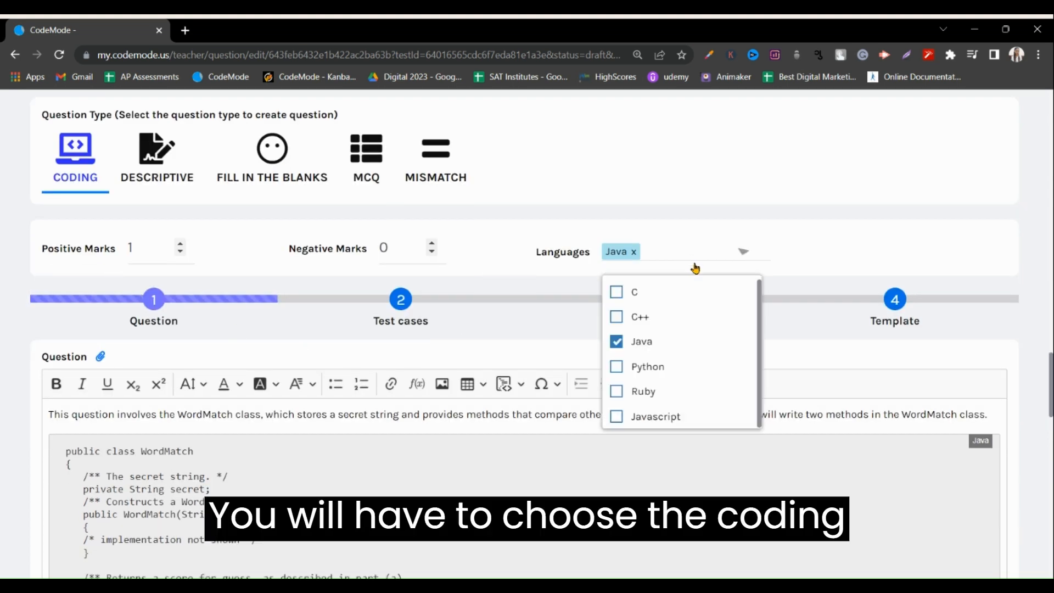
pyautogui.click(615, 366)
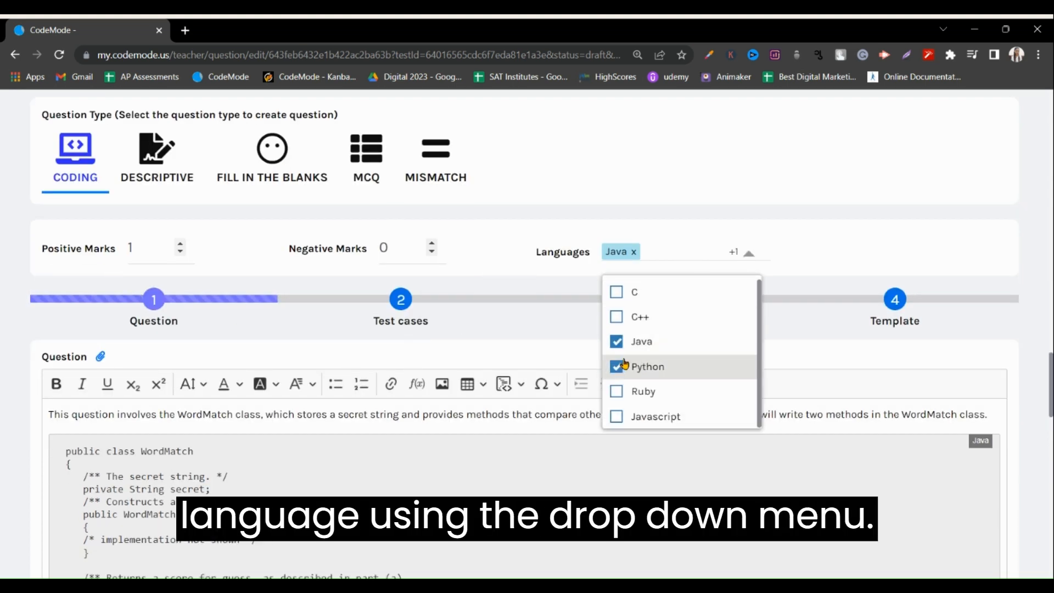
pyautogui.click(618, 343)
pyautogui.click(618, 344)
pyautogui.click(616, 366)
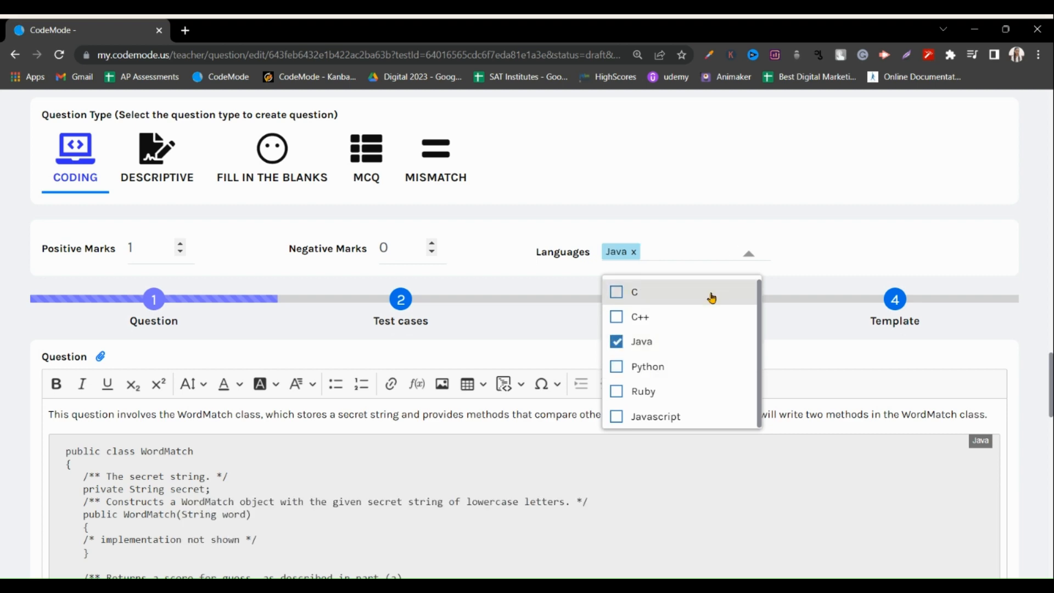
pyautogui.click(744, 264)
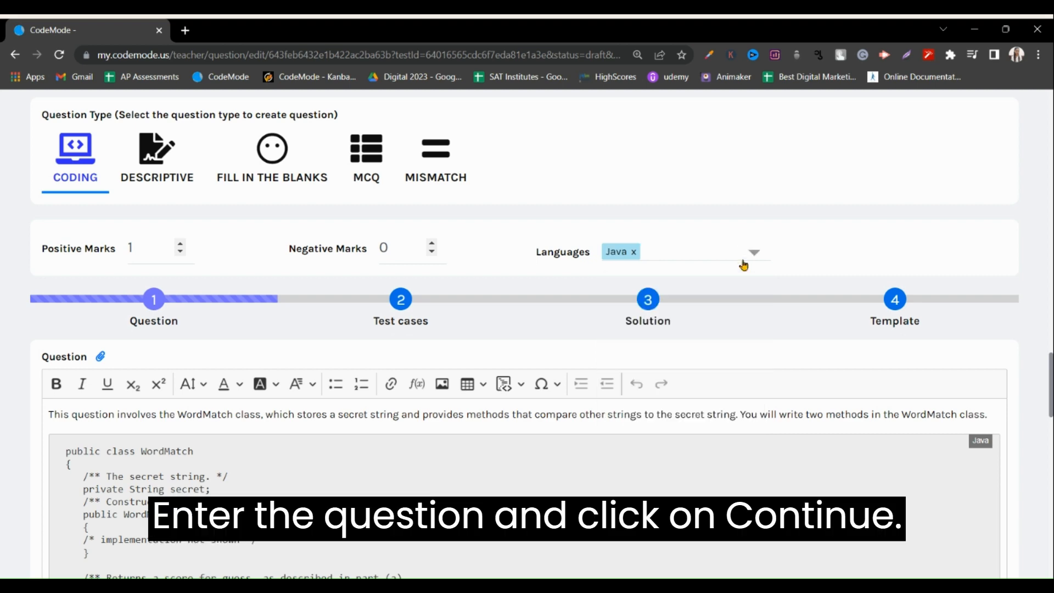
# Accept the WordMatch question text and continue to the constraints and test cases of the coding question.
pyautogui.scroll(-20, 196, 313)
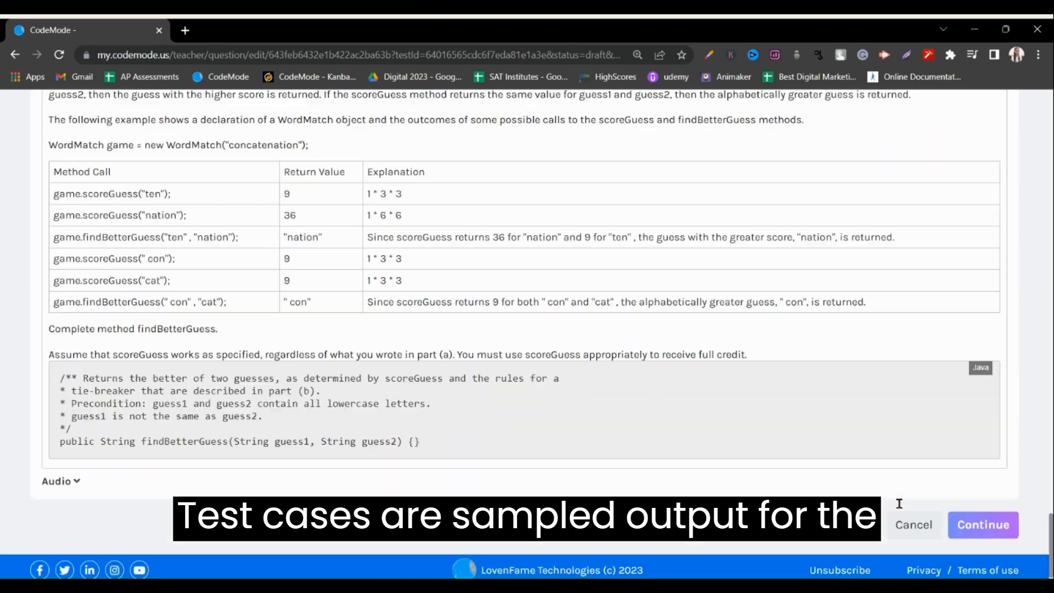
pyautogui.click(983, 518)
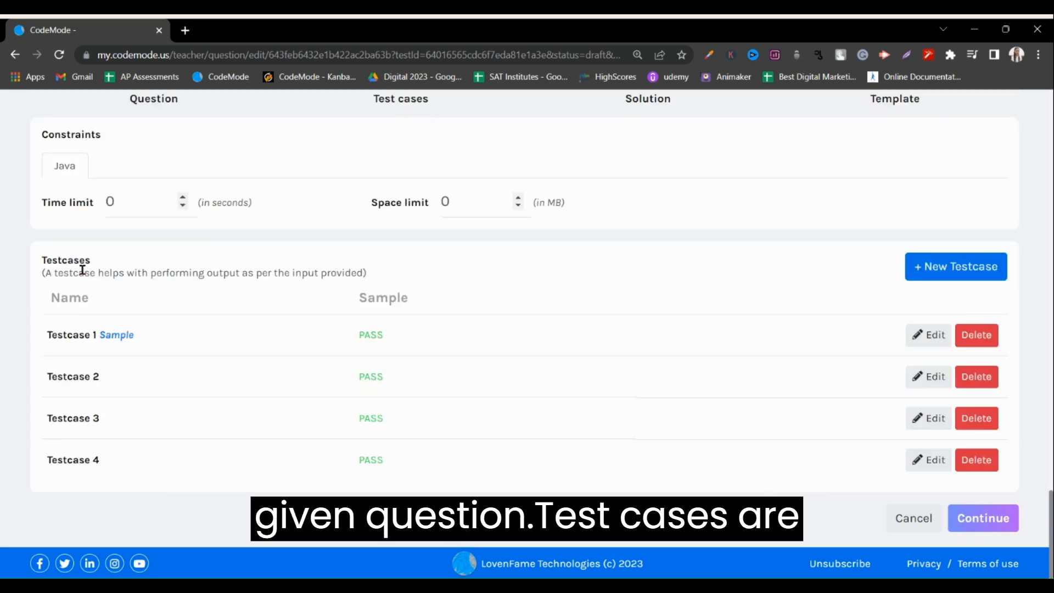
pyautogui.moveTo(92, 260); pyautogui.dragTo(34, 254)
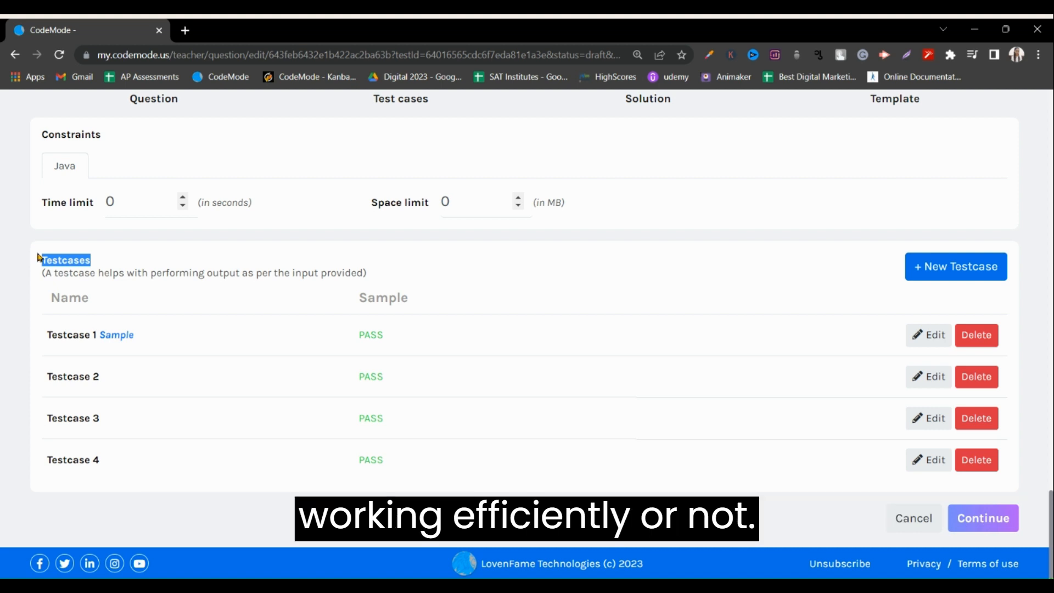
pyautogui.click(142, 207)
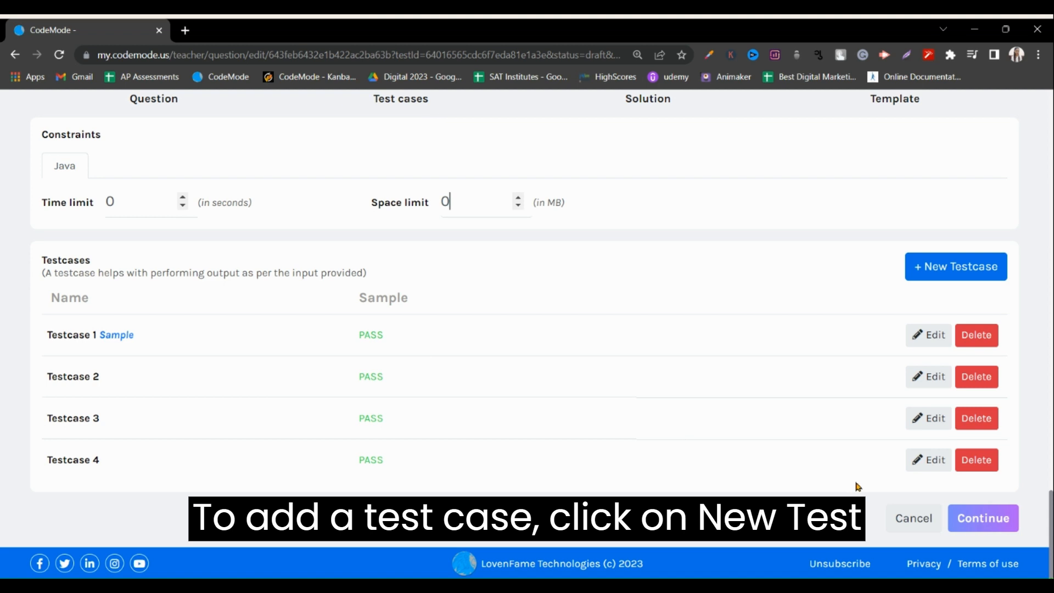
pyautogui.click(949, 268)
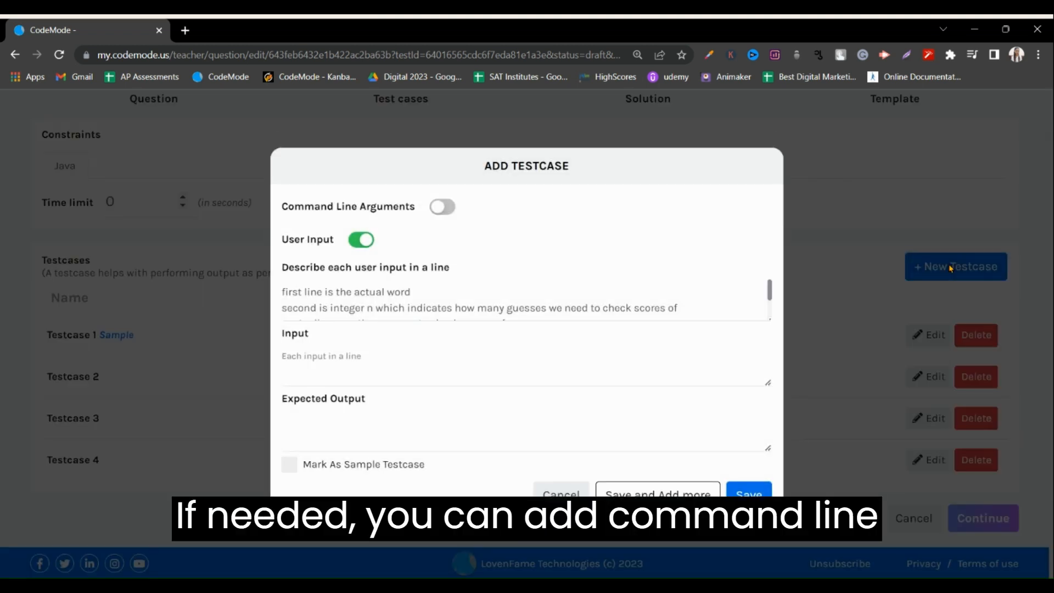
pyautogui.click(442, 207)
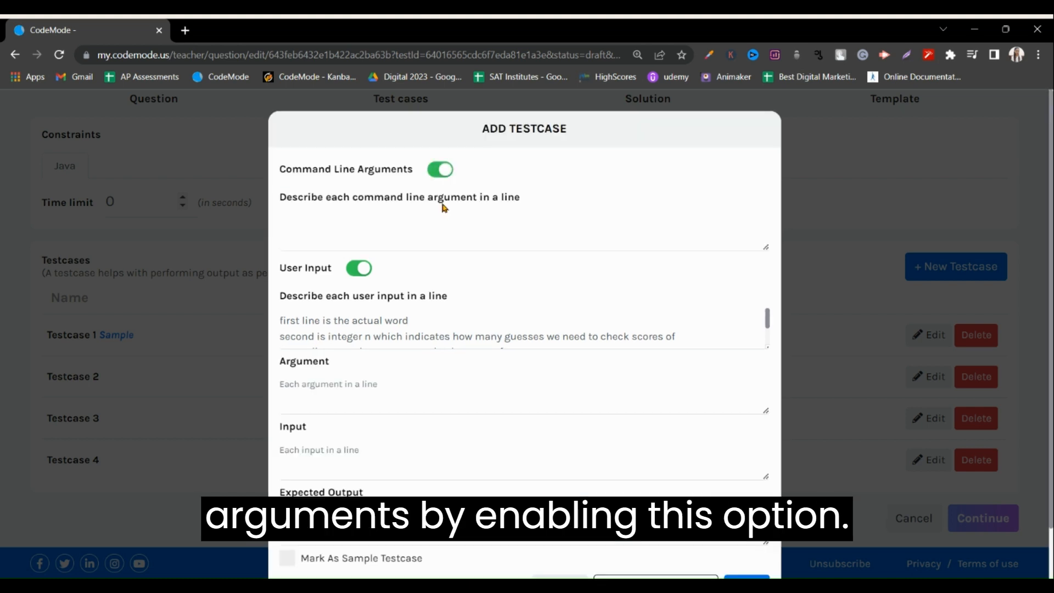
pyautogui.click(439, 171)
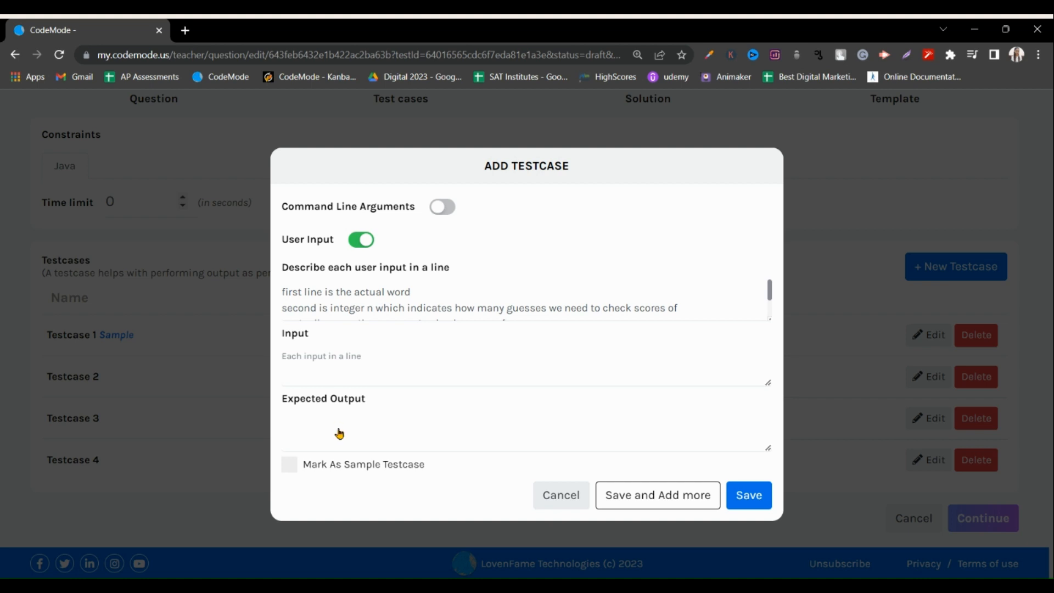
pyautogui.click(287, 468)
pyautogui.click(287, 468)
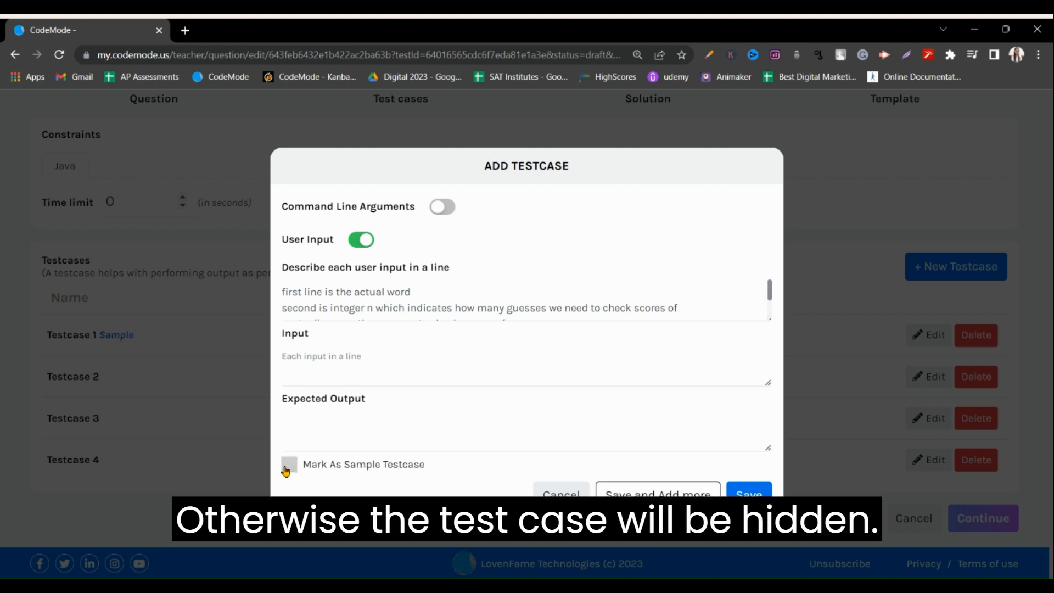
pyautogui.click(568, 497)
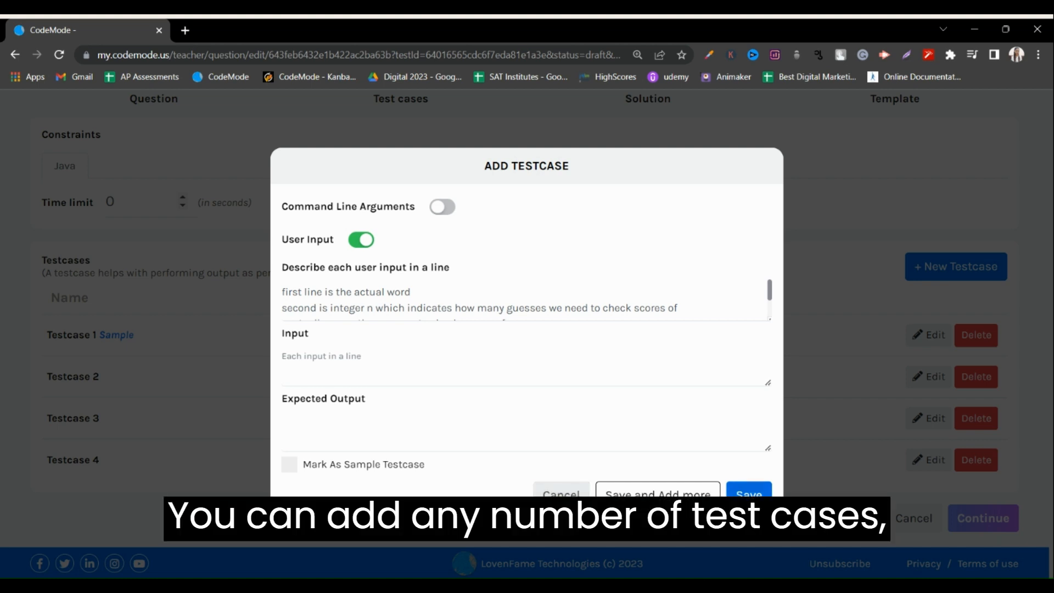
pyautogui.click(748, 492)
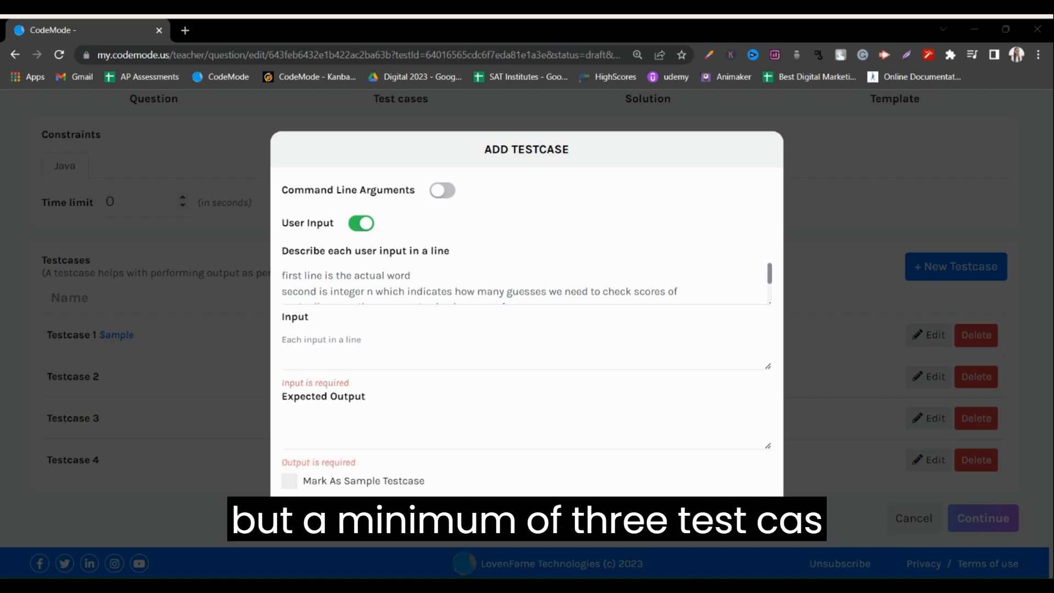
pyautogui.click(716, 516)
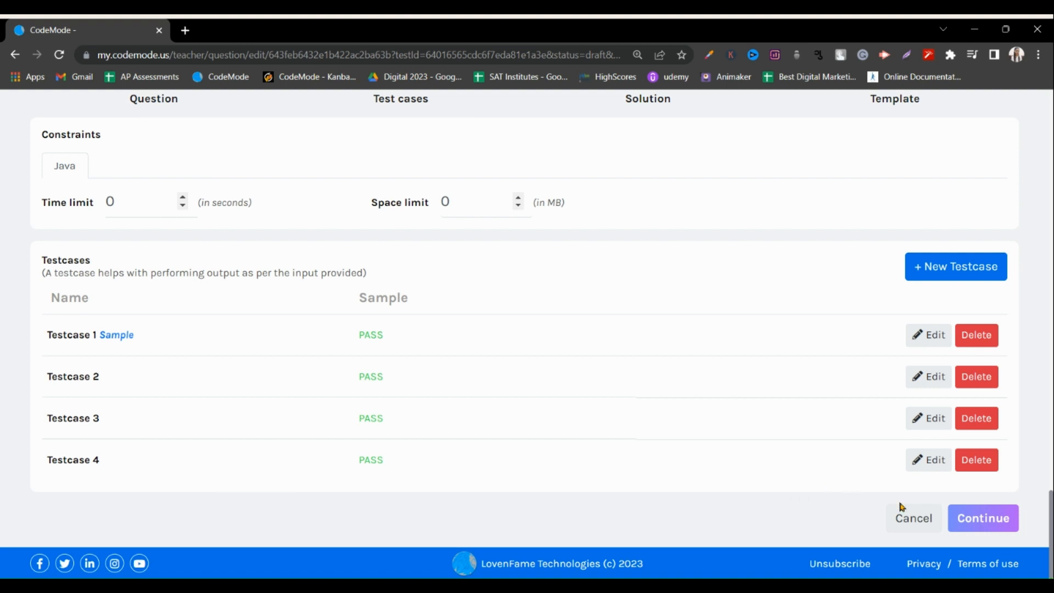
# Continue to the solution stage and review the Java solution code for the WordMatch question.
pyautogui.click(981, 526)
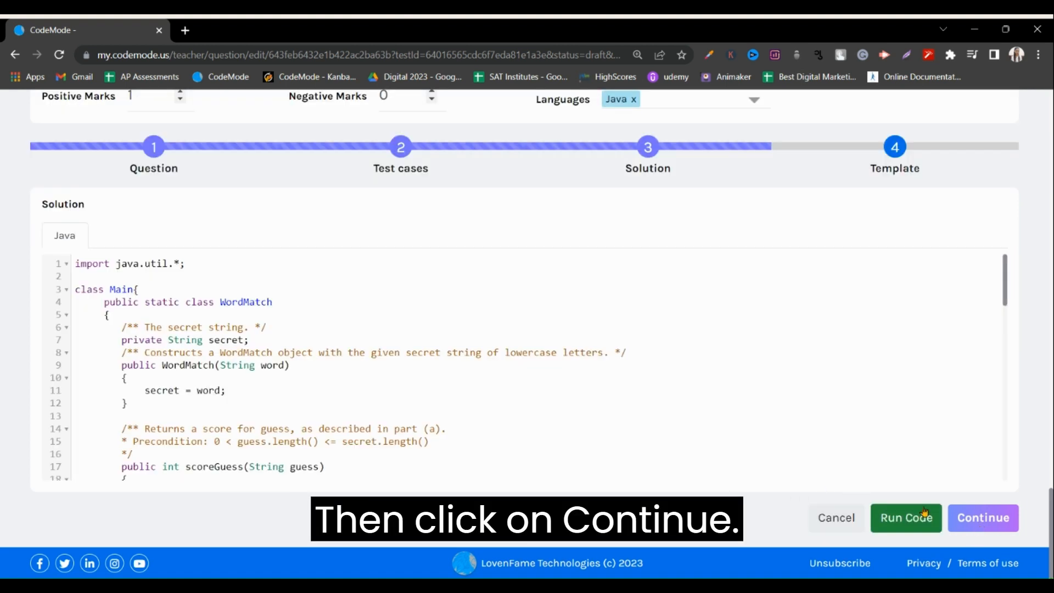
pyautogui.scroll(-10, 245, 330)
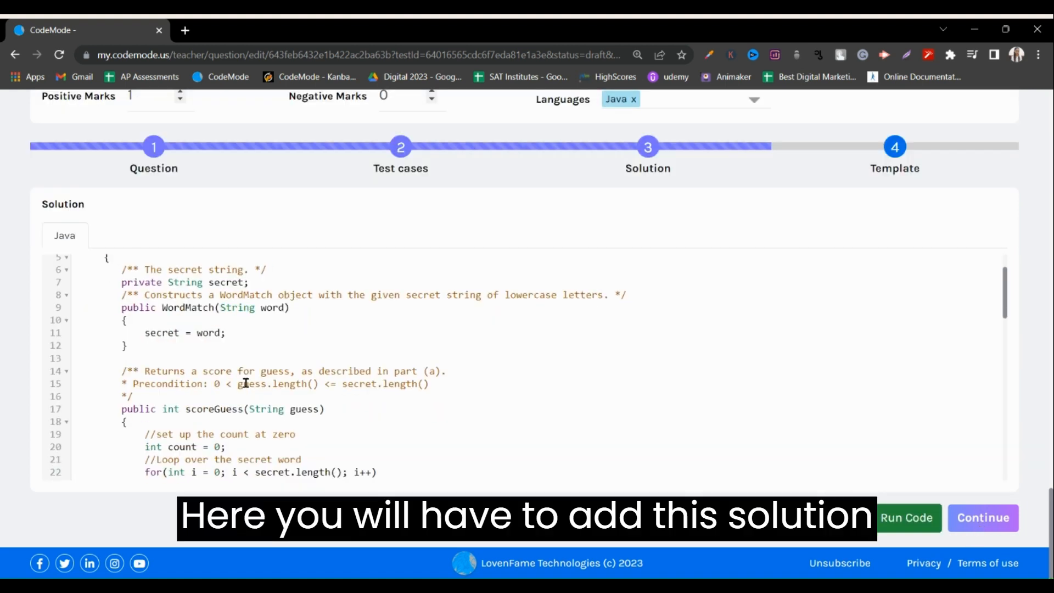
pyautogui.scroll(-7, 259, 401)
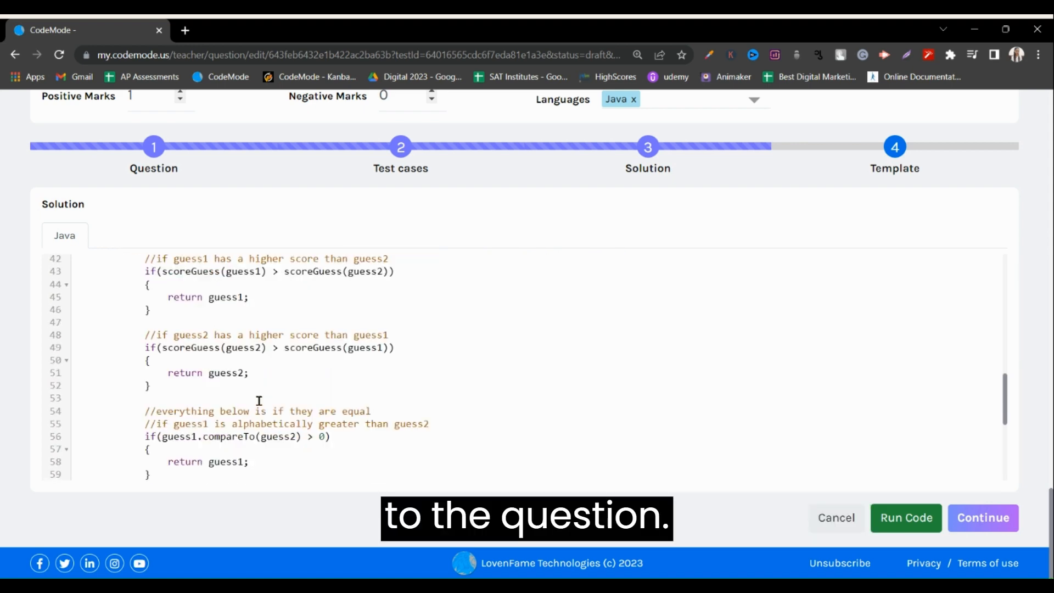
pyautogui.scroll(13, 259, 401)
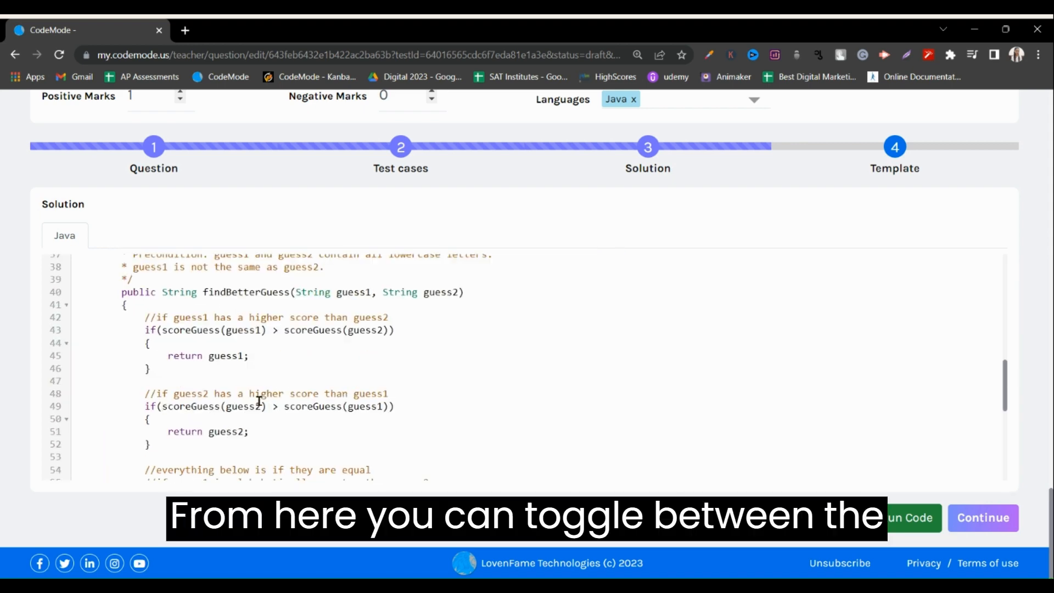
# Run the Java solution code and examine the output and the passed test cases.
pyautogui.click(706, 103)
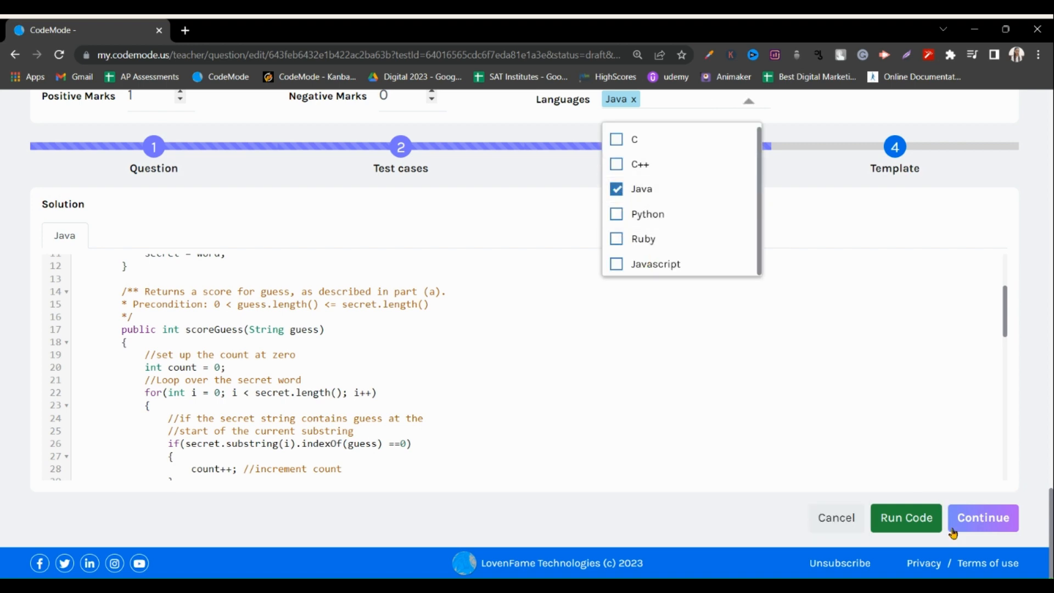
pyautogui.click(900, 519)
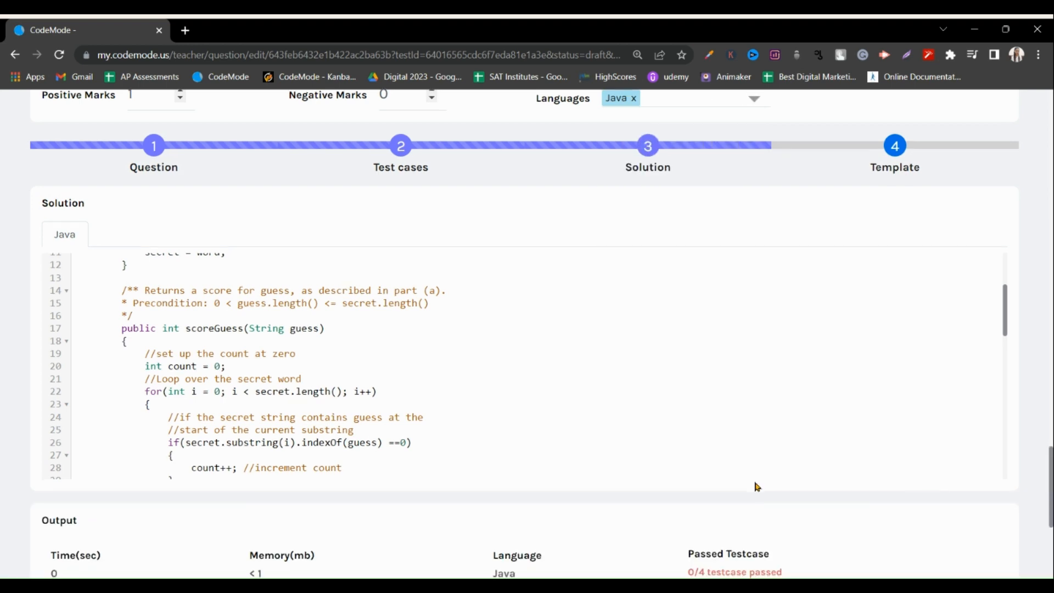
pyautogui.scroll(-4, 756, 487)
pyautogui.scroll(-1, 755, 487)
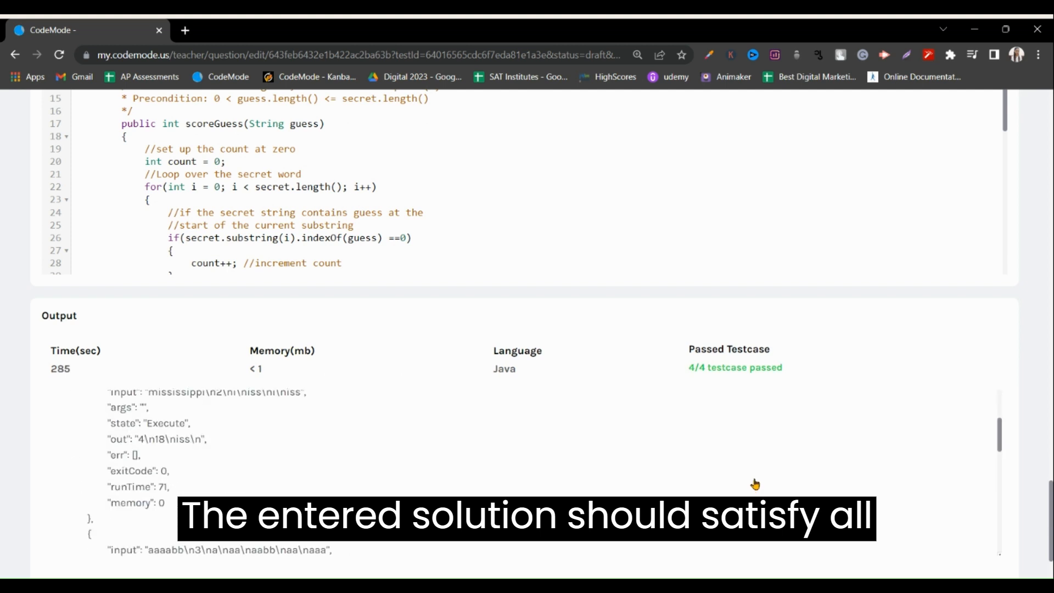
pyautogui.moveTo(675, 376); pyautogui.dragTo(791, 382)
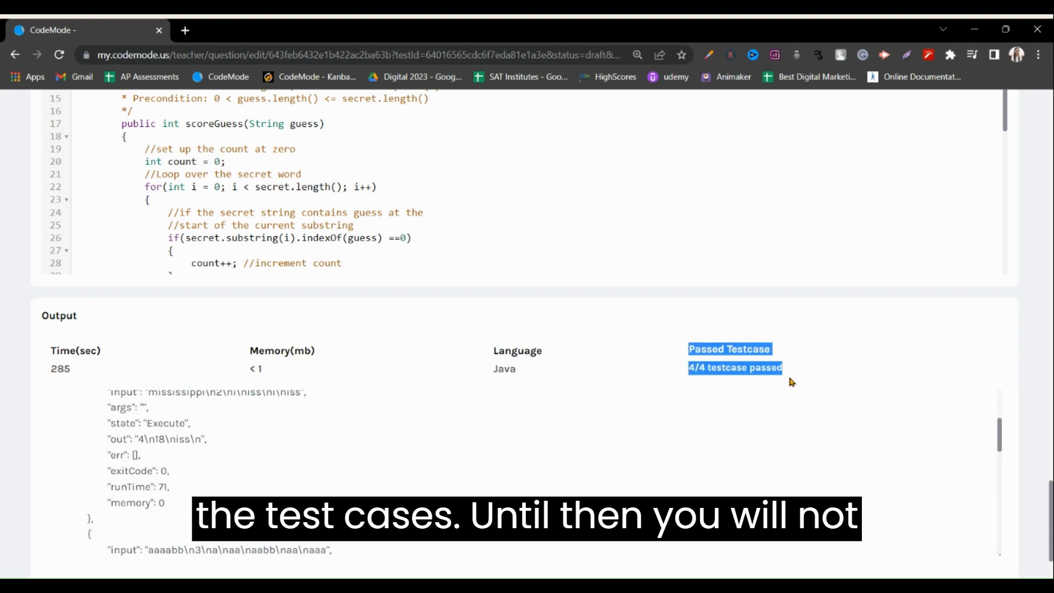
pyautogui.scroll(-3, 810, 412)
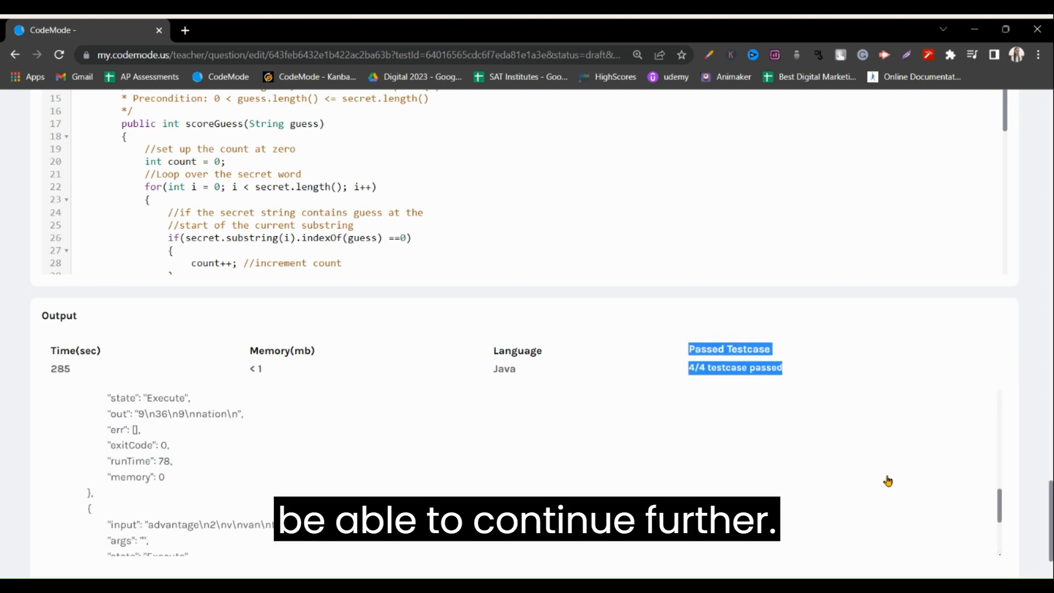
# Continue from the solution to the template stage and check which programming languages are available for the coding question.
pyautogui.scroll(-2, 939, 494)
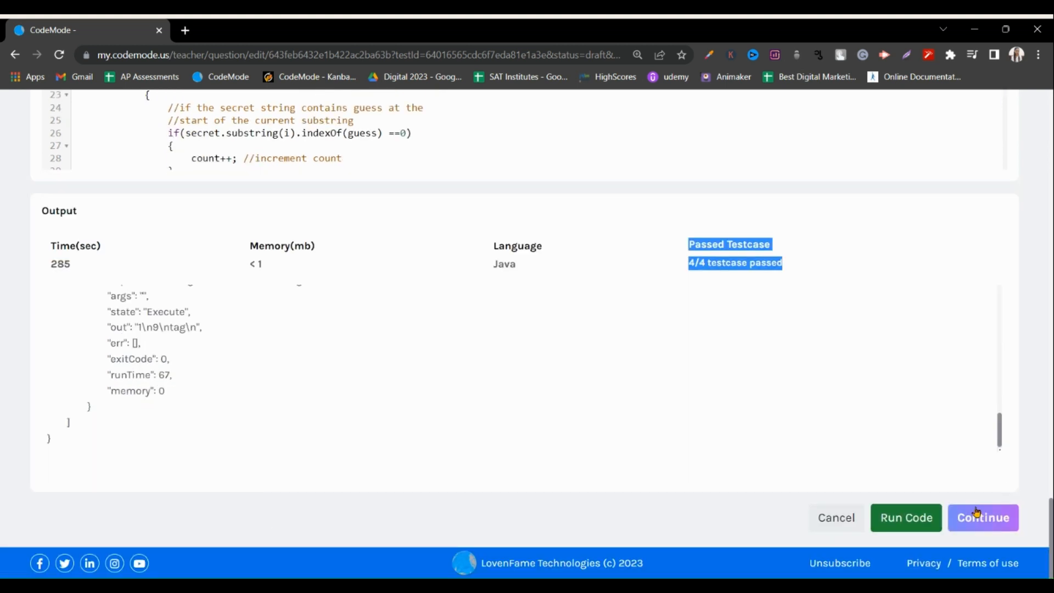
pyautogui.click(977, 519)
pyautogui.scroll(5, 847, 491)
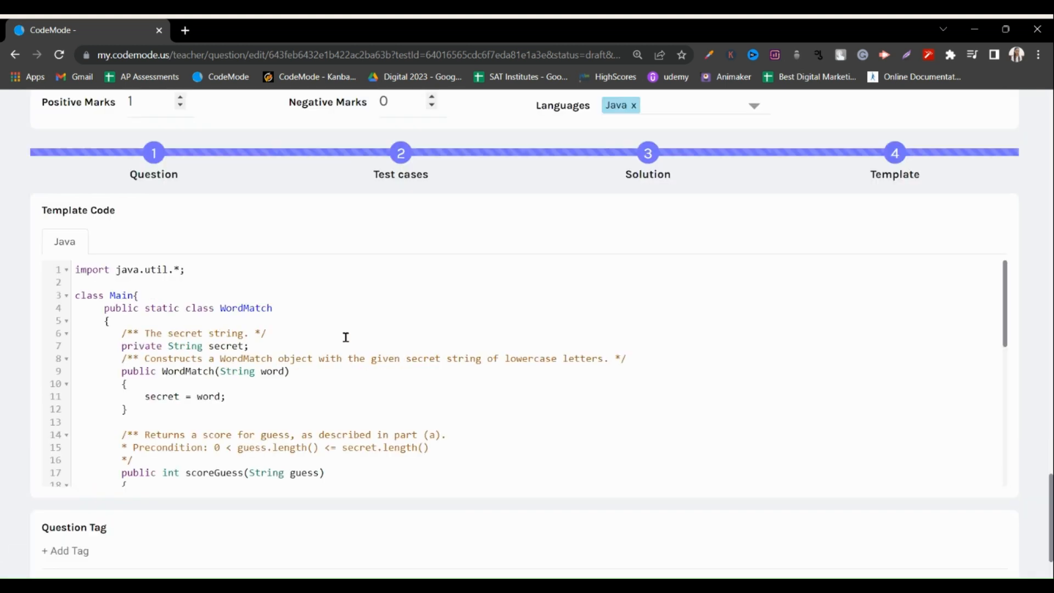
pyautogui.click(663, 296)
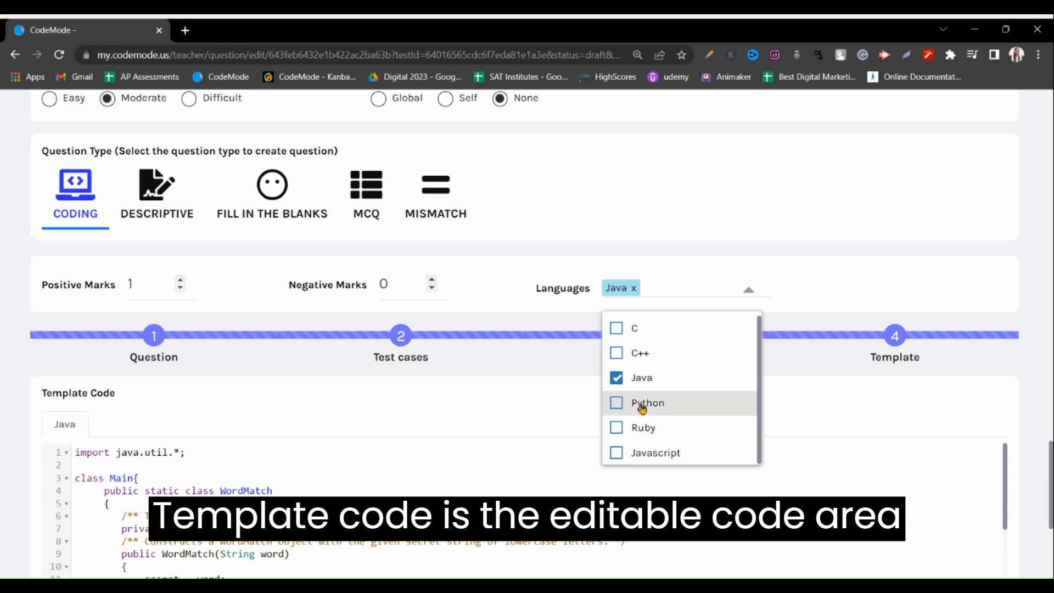
pyautogui.click(282, 448)
# Review the Java template code shown to students, then save the coding question and exit to the assessment's question list.
pyautogui.scroll(-6, 297, 461)
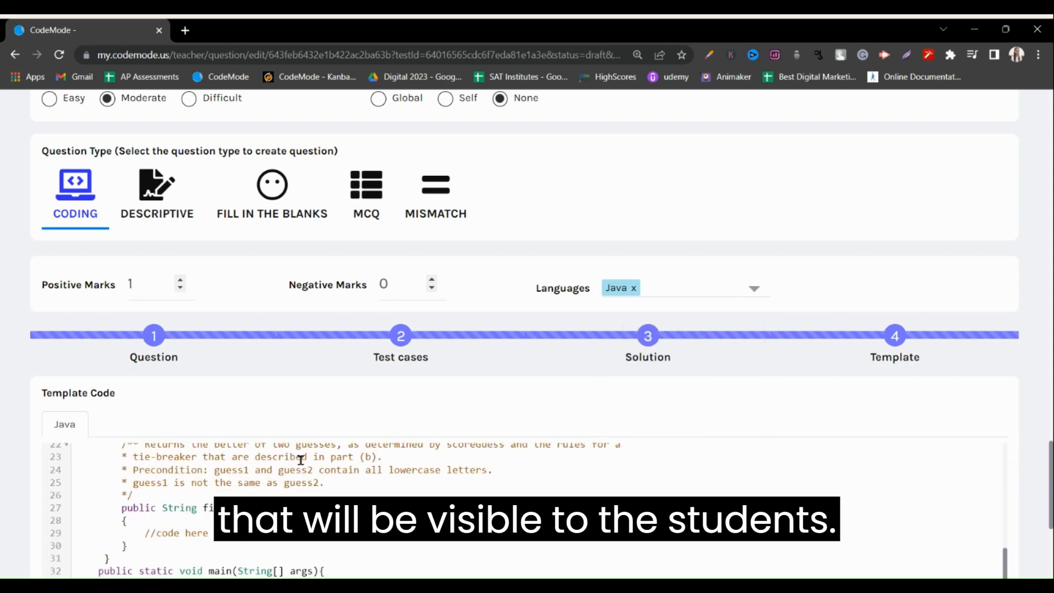
pyautogui.scroll(-5, 863, 539)
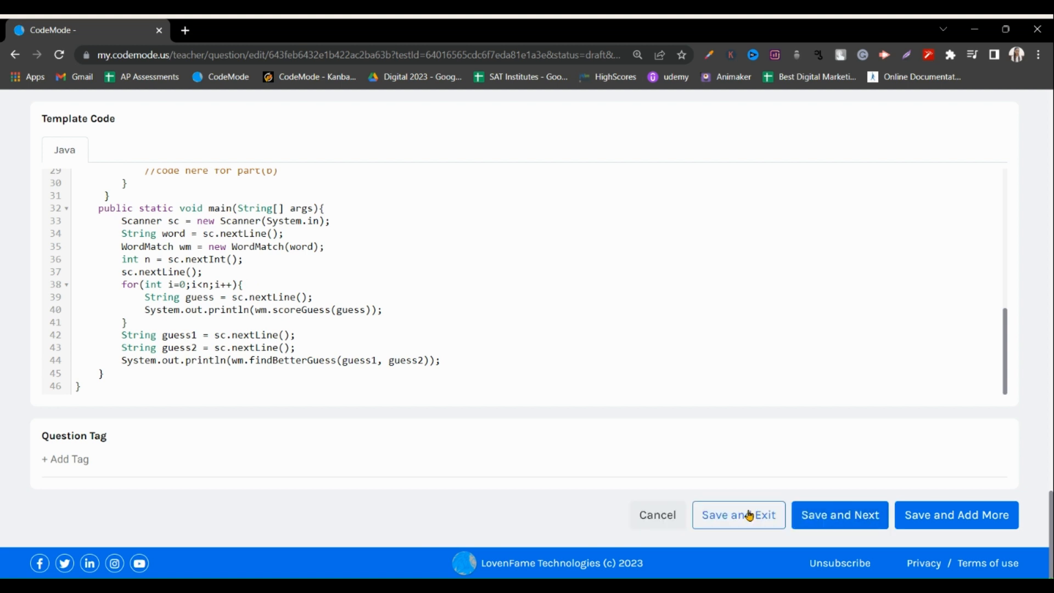
pyautogui.click(749, 515)
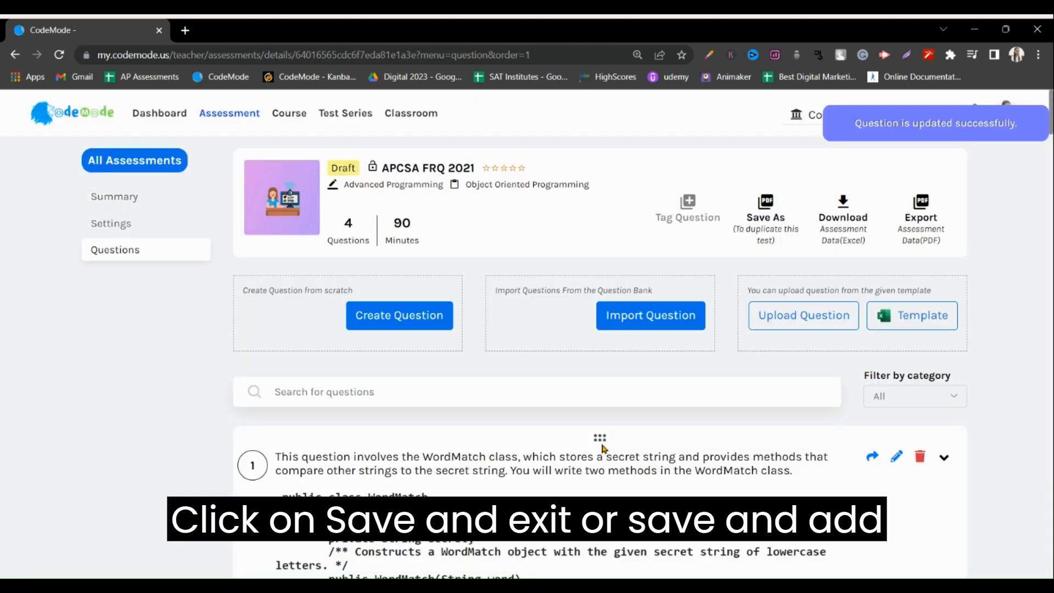
pyautogui.scroll(-6, 602, 449)
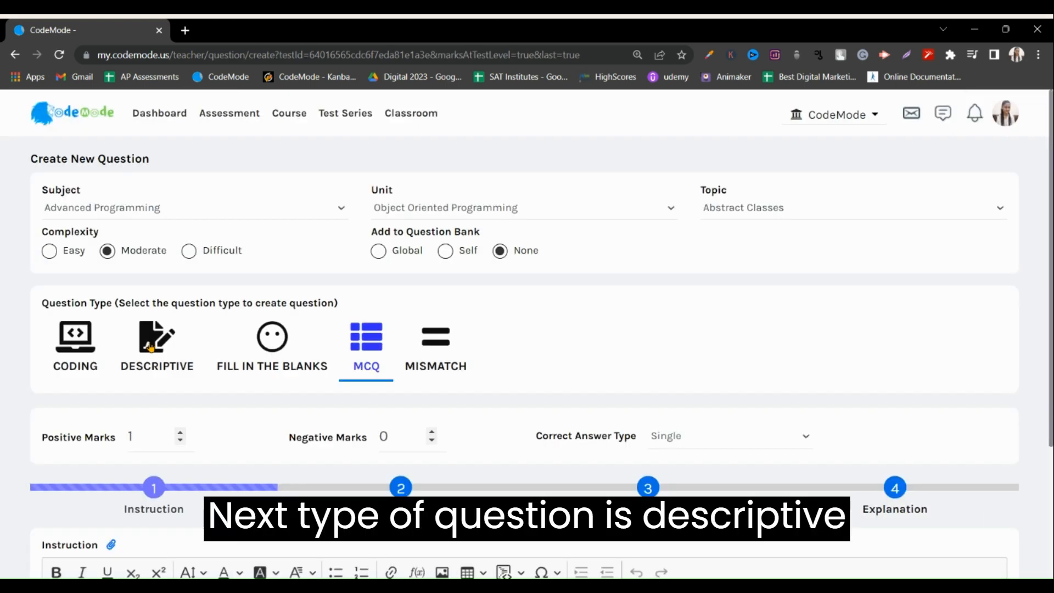
# Set the new question's type to Descriptive and look through its instruction, question and explanation stages.
pyautogui.click(151, 347)
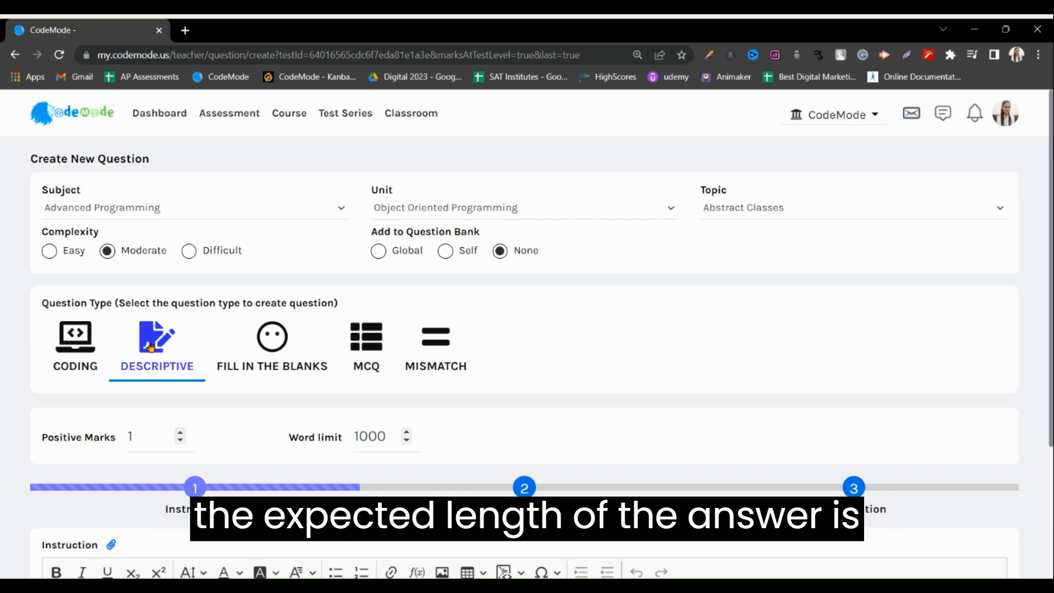
pyautogui.scroll(-3, 151, 347)
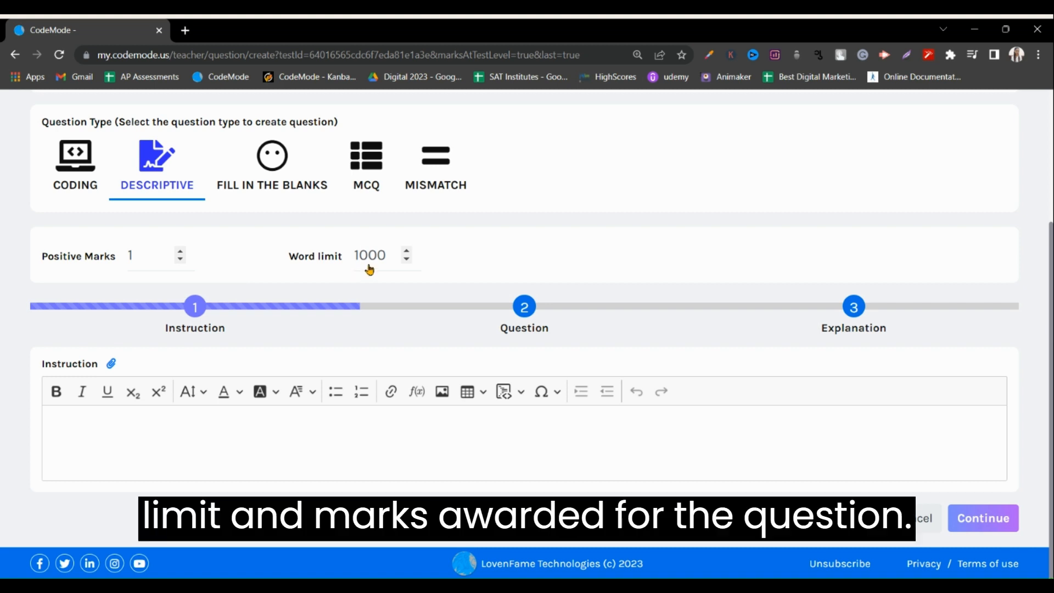
pyautogui.click(260, 438)
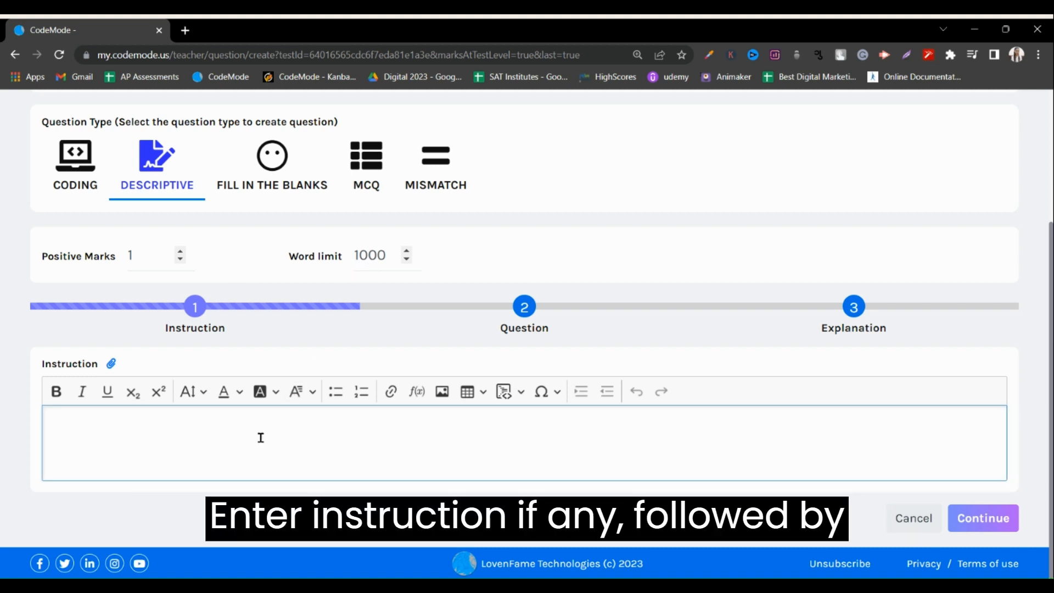
pyautogui.click(521, 318)
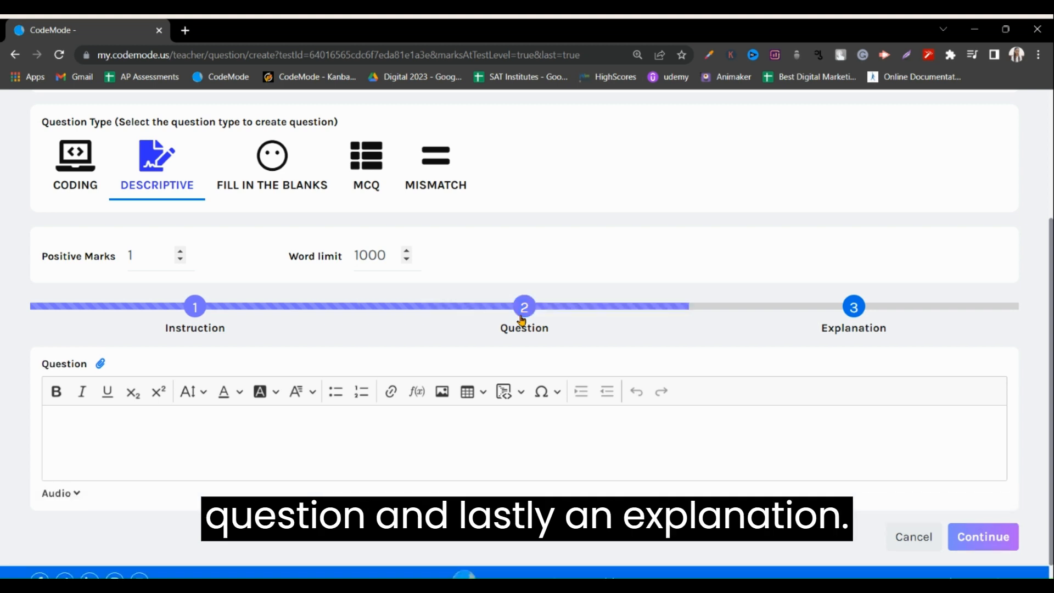
pyautogui.click(857, 319)
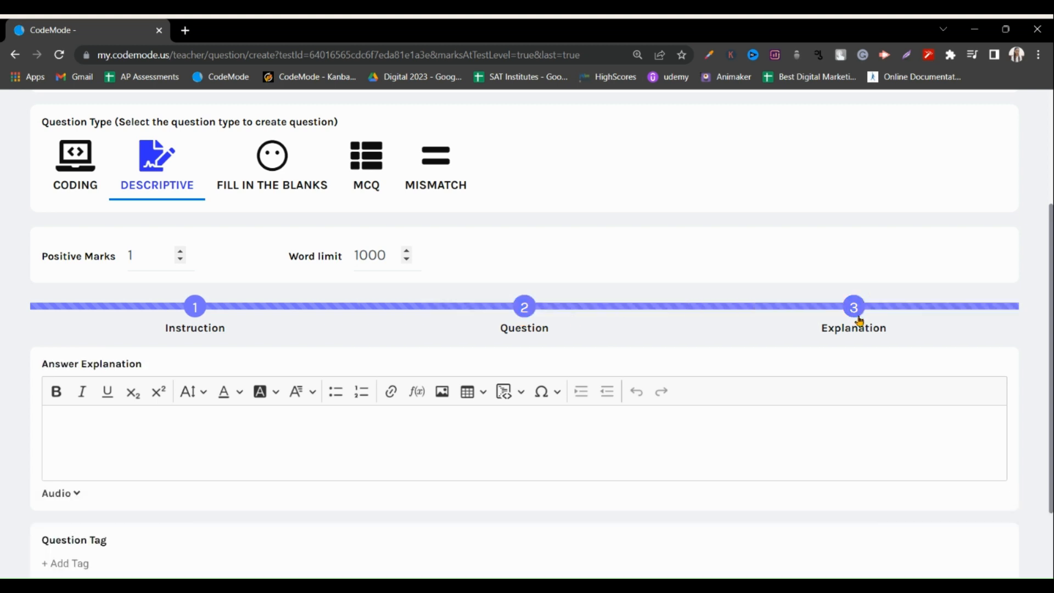
pyautogui.scroll(-2, 859, 324)
# Set the question type to Fill in the Blanks and enter the question "Full form of RAM is {{Random Access Memory}}".
pyautogui.click(291, 270)
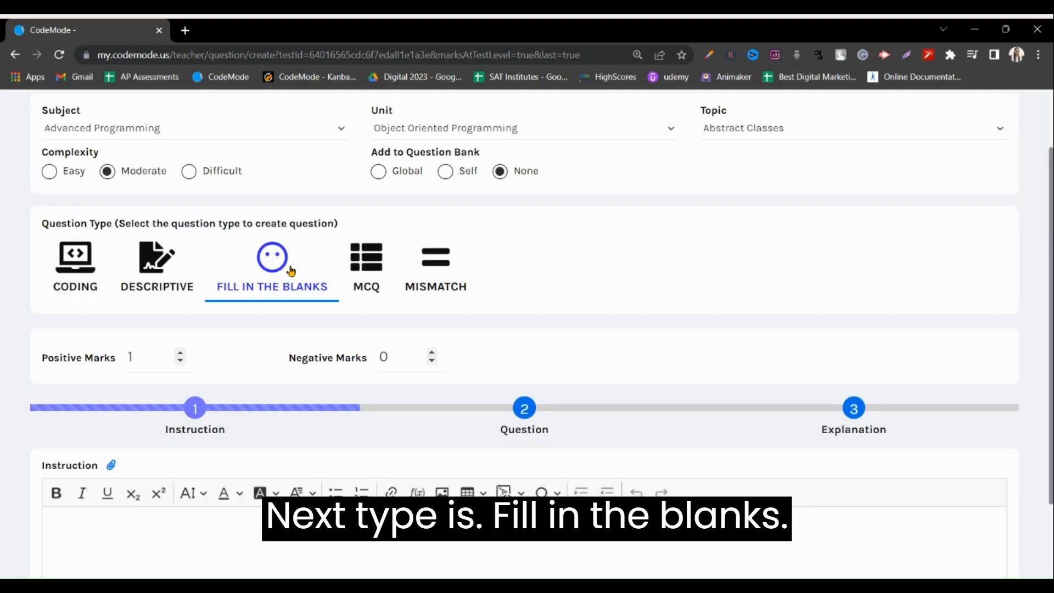
pyautogui.scroll(-2, 291, 274)
pyautogui.click(237, 423)
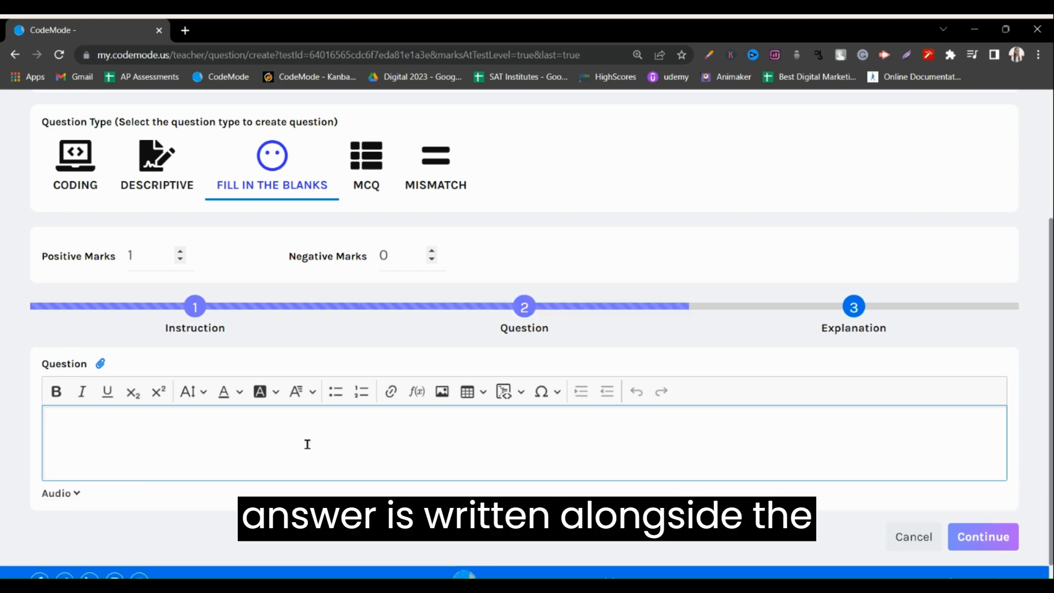
pyautogui.write('Full form of RAM is {{Random Access Memory}}')
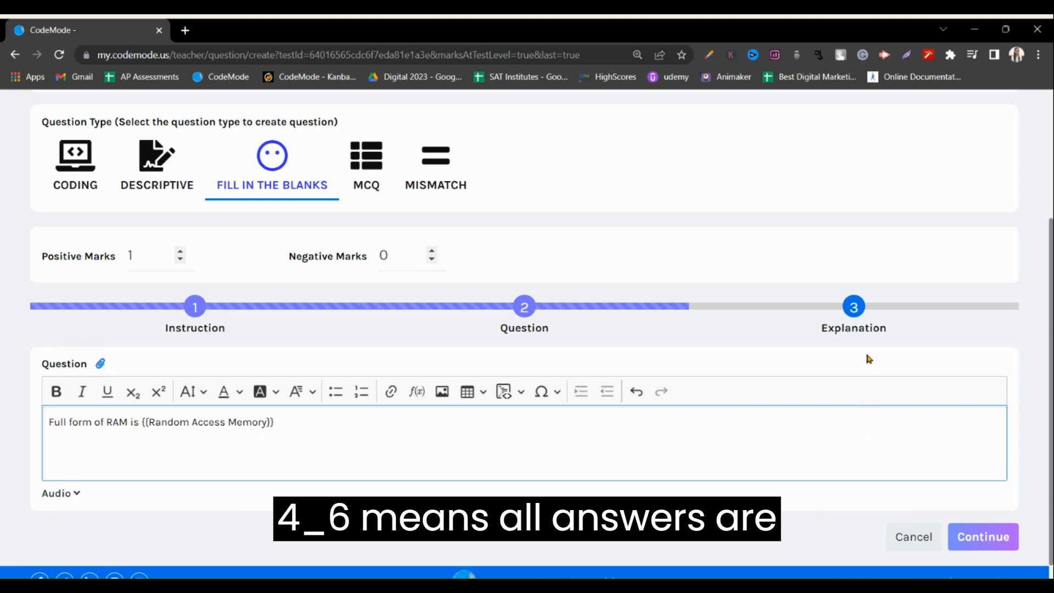
# Continue to the explanation stage of the fill-in-the-blanks question and examine the answer explanation, tag and saving options.
pyautogui.click(1008, 540)
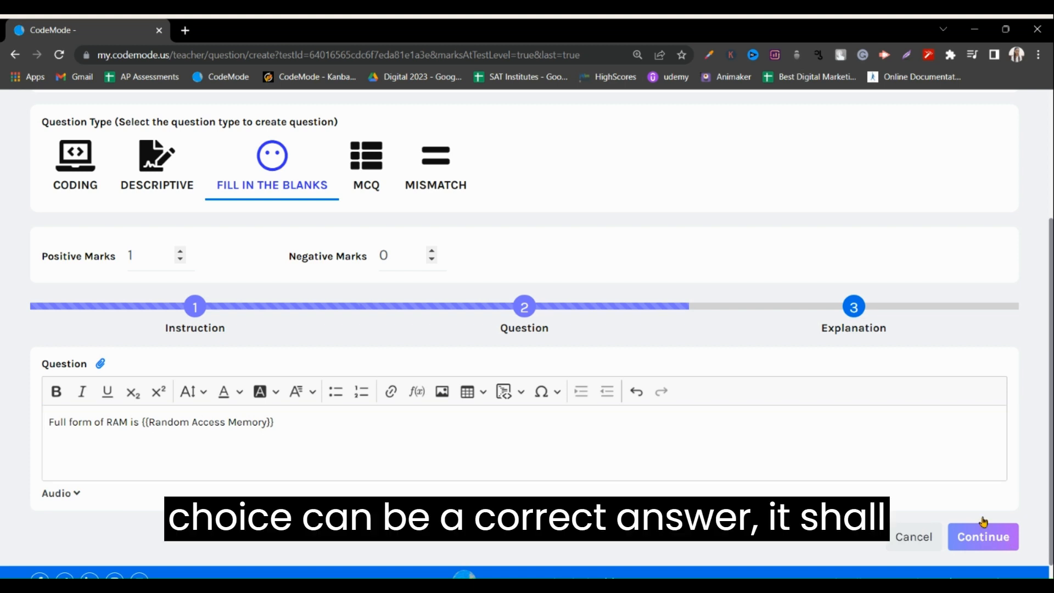
pyautogui.click(798, 317)
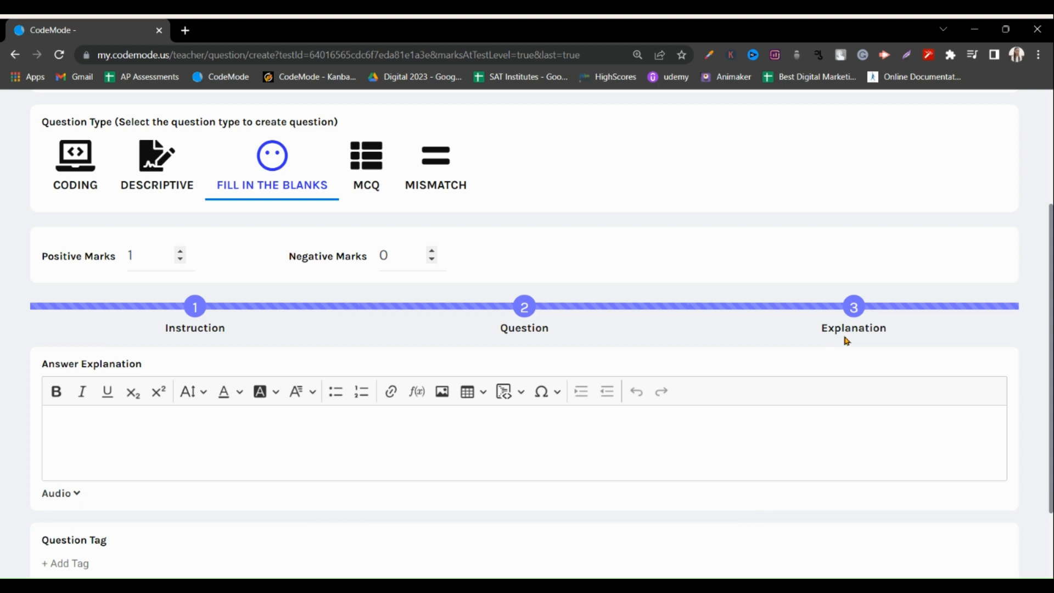
pyautogui.click(617, 429)
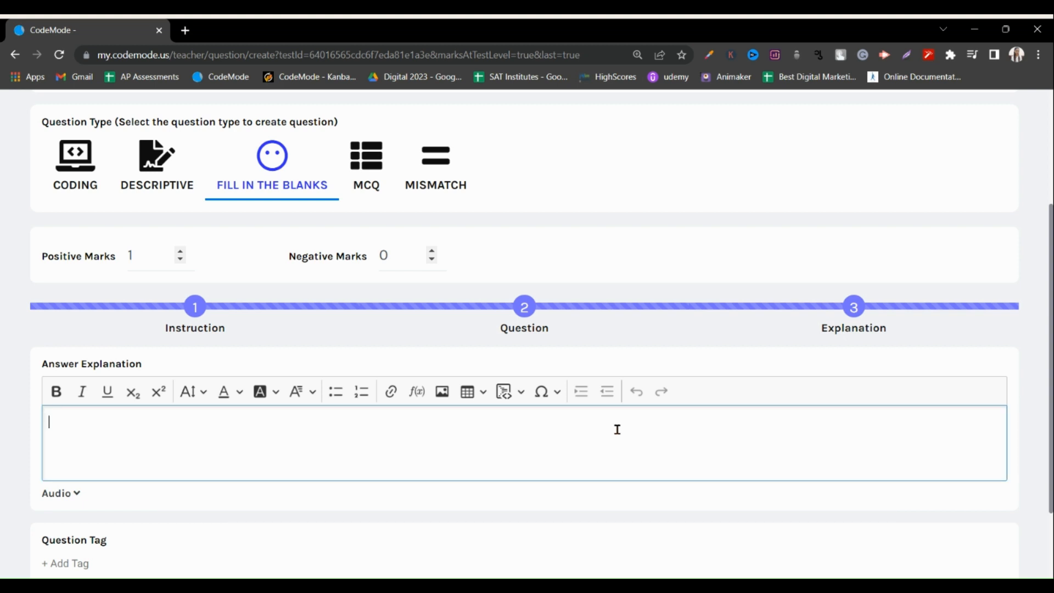
pyautogui.scroll(-2, 617, 429)
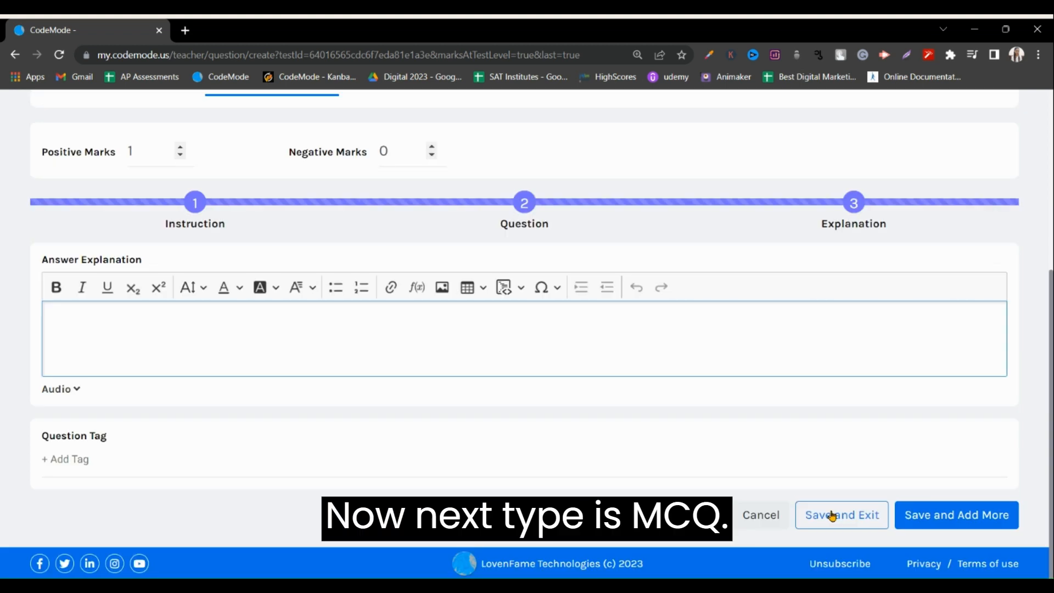
# Set the question type to MCQ and clear the leftover RAM sentence from the question text.
pyautogui.scroll(4, 439, 357)
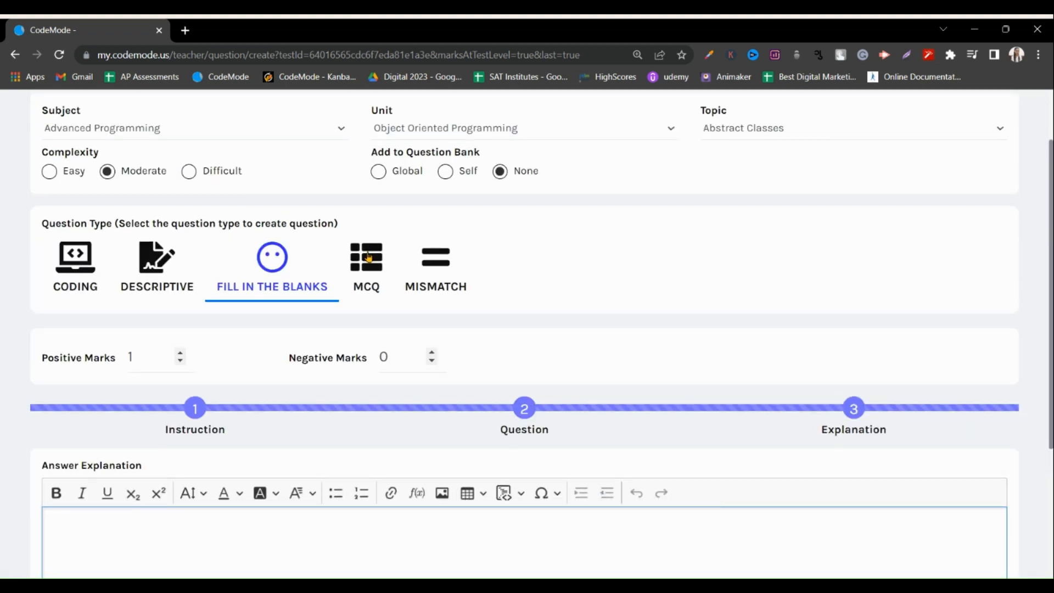
pyautogui.click(368, 256)
pyautogui.scroll(-2, 367, 322)
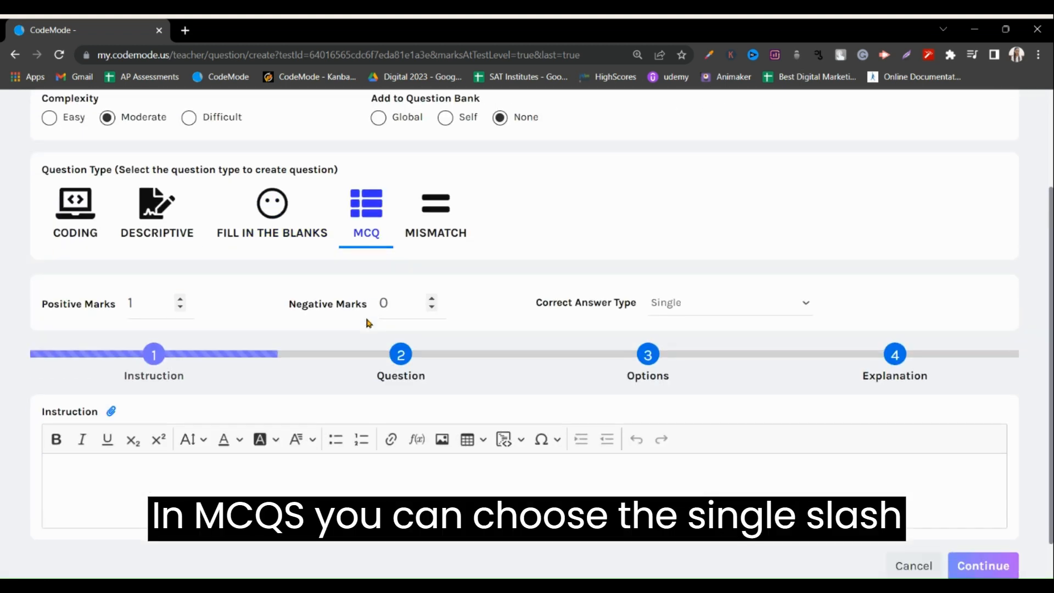
pyautogui.scroll(-1, 368, 322)
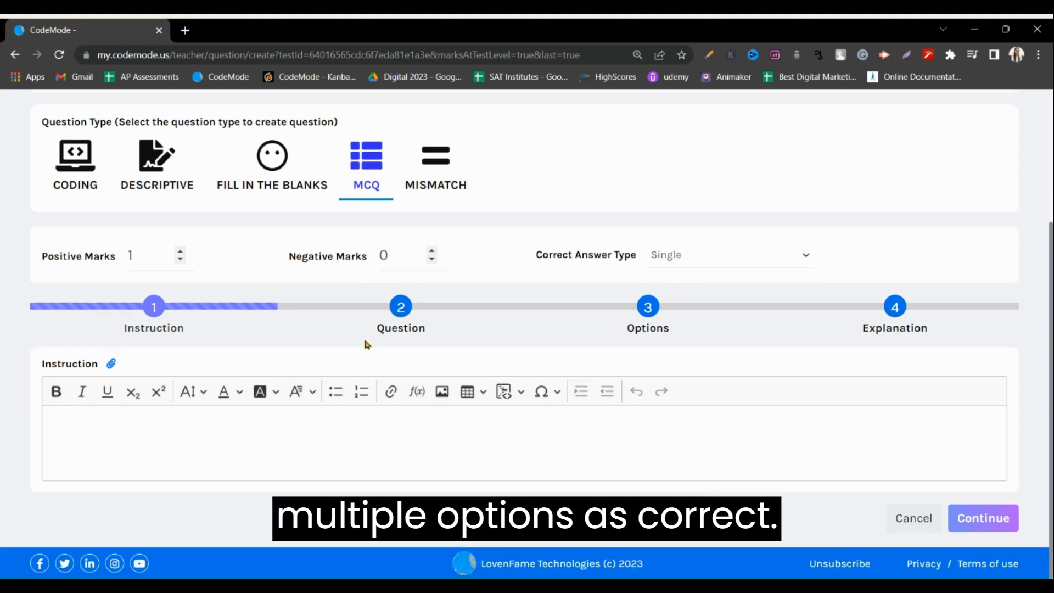
pyautogui.click(177, 428)
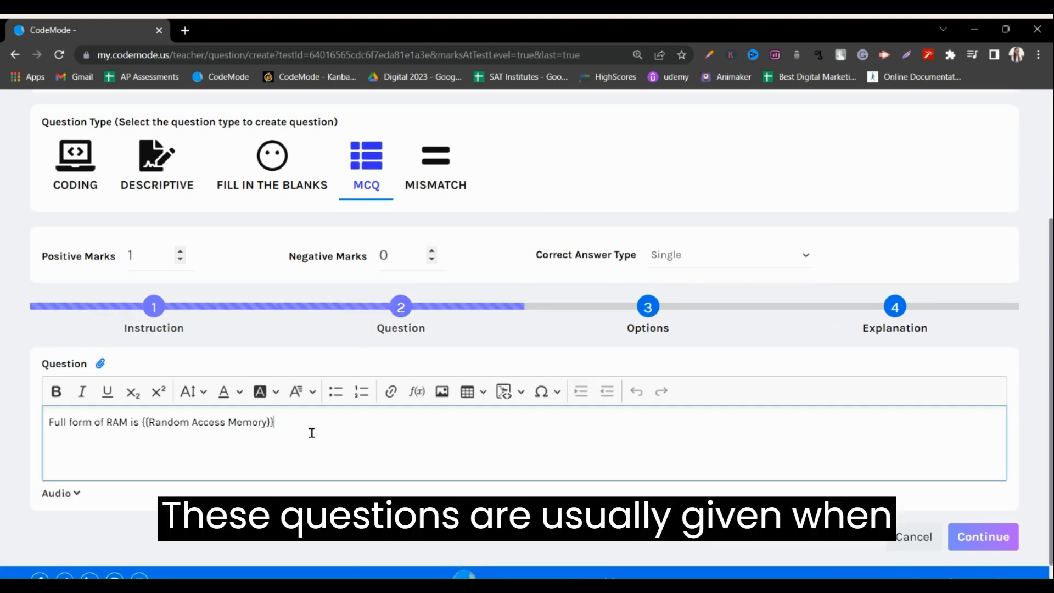
pyautogui.moveTo(312, 433); pyautogui.dragTo(3, 427)
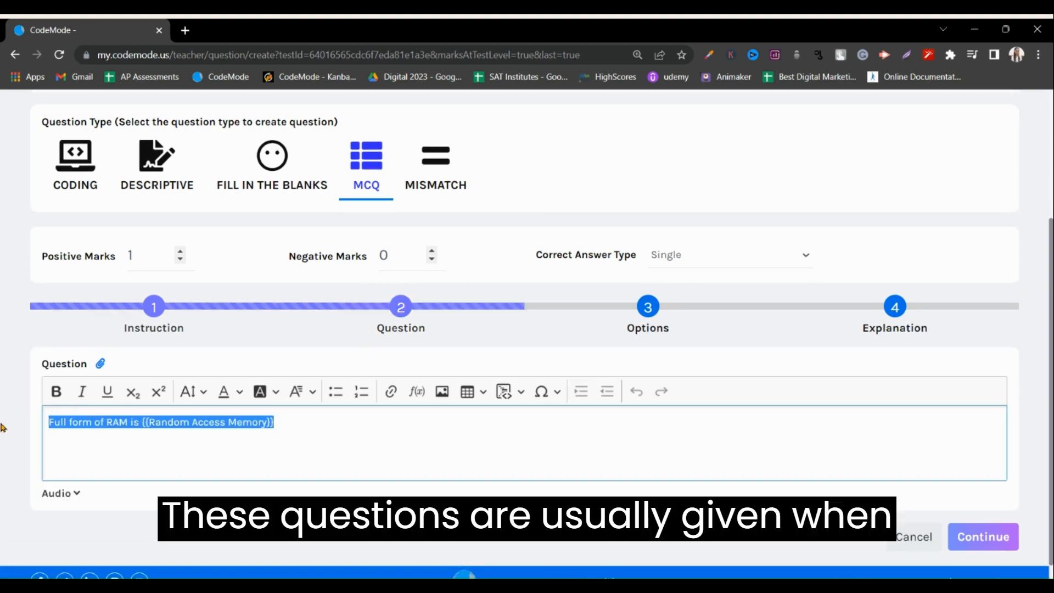
pyautogui.press('BackSpace')
# Move on to the options stage of the MCQ question and add two more answer options, 5 and 6.
pyautogui.click(639, 307)
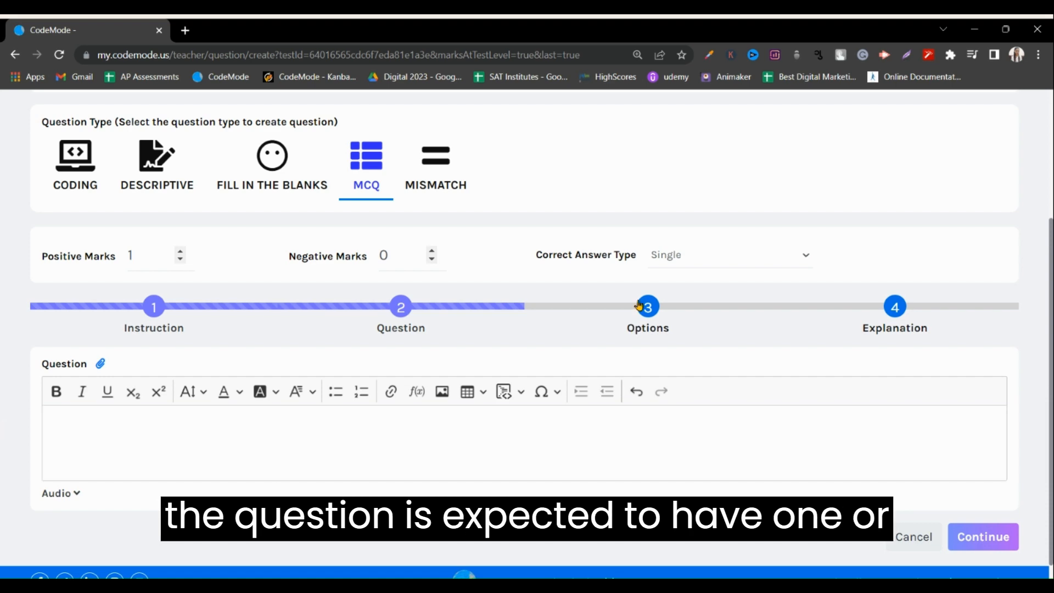
pyautogui.scroll(-9, 90, 406)
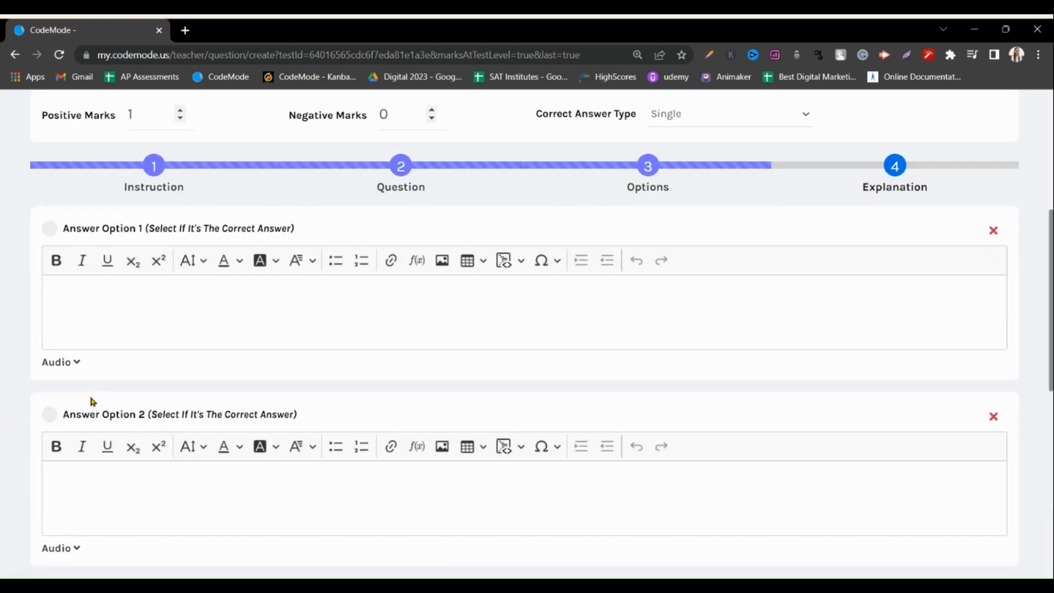
pyautogui.scroll(-2, 104, 494)
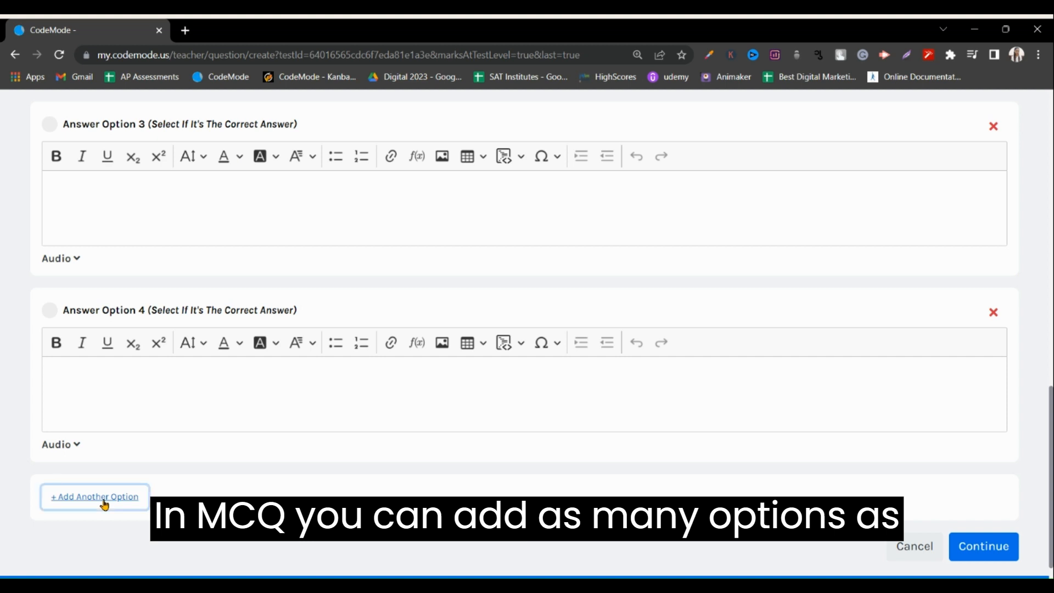
pyautogui.click(104, 501)
pyautogui.scroll(-2, 107, 521)
pyautogui.click(121, 467)
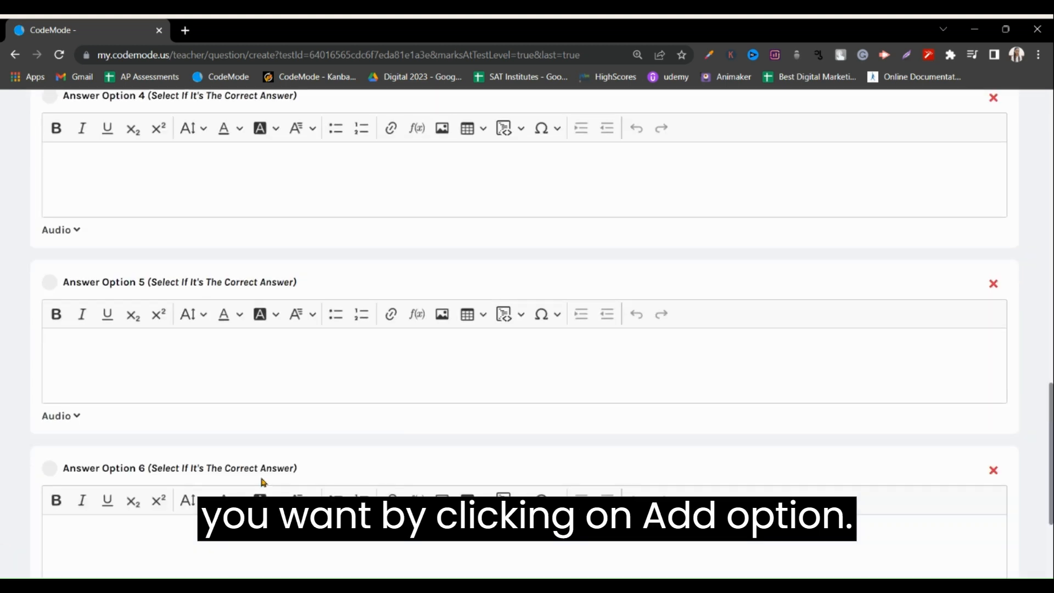
# Mark answer option 1 as correct and set the correct answer type to Multiple.
pyautogui.scroll(9, 744, 335)
pyautogui.scroll(6, 743, 334)
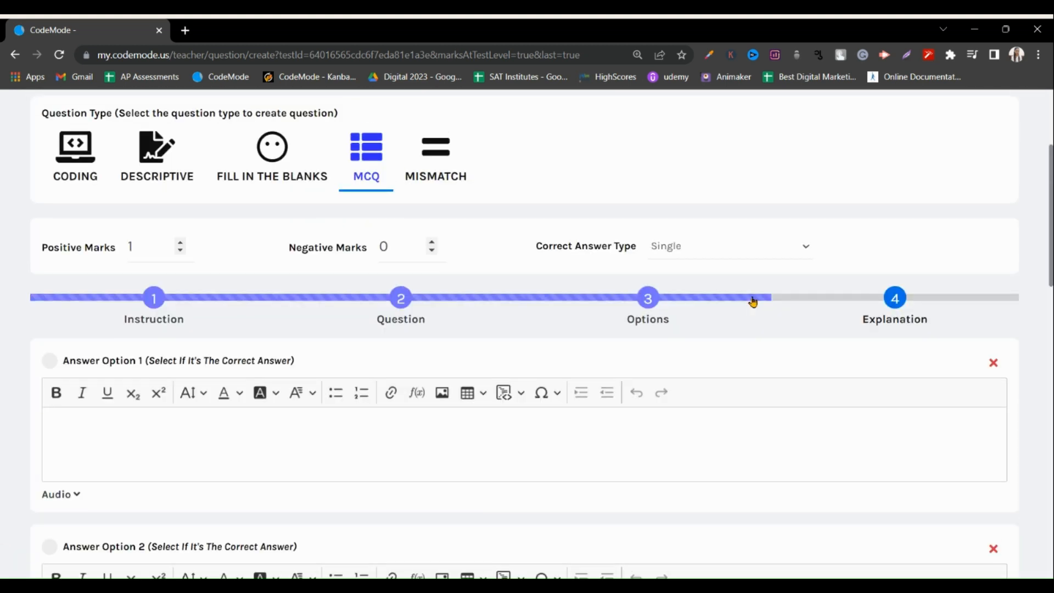
pyautogui.click(49, 361)
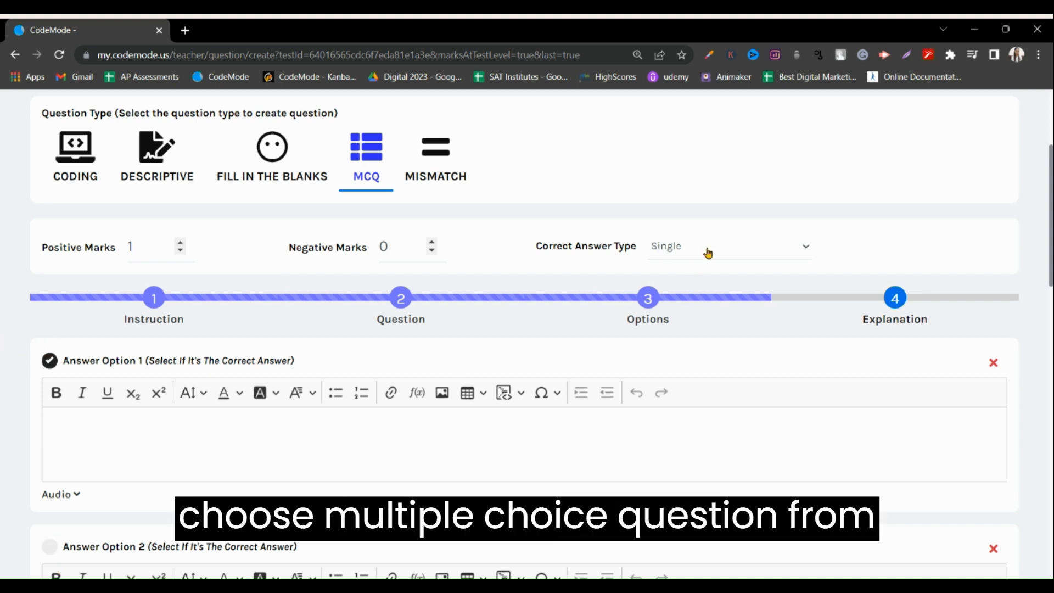
pyautogui.click(681, 287)
# Mark answer options 2 and 3 as additional correct answers.
pyautogui.scroll(-2, 190, 454)
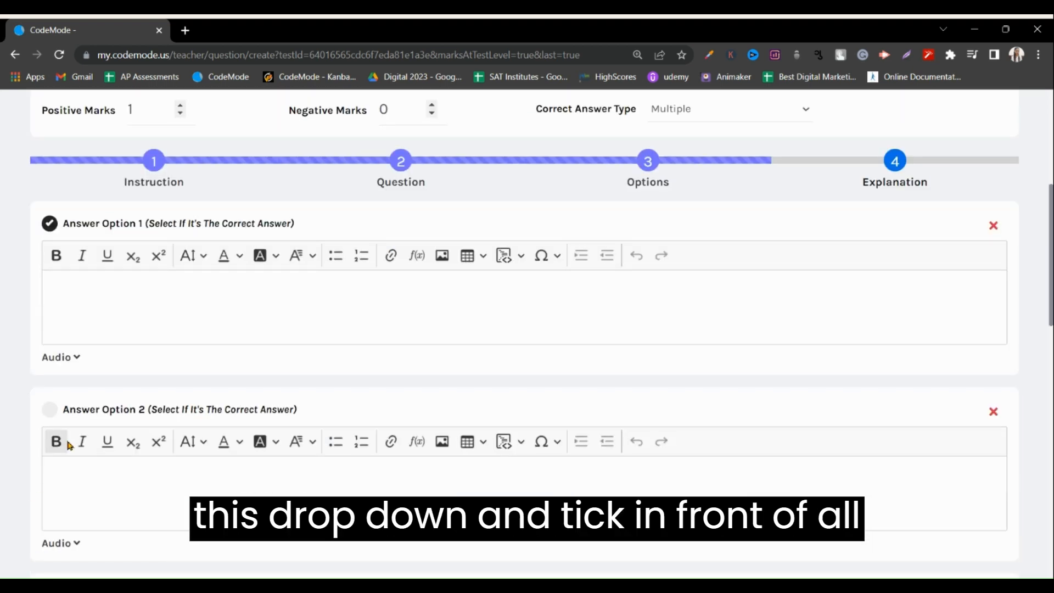
pyautogui.click(50, 410)
pyautogui.scroll(-2, 52, 417)
pyautogui.click(51, 457)
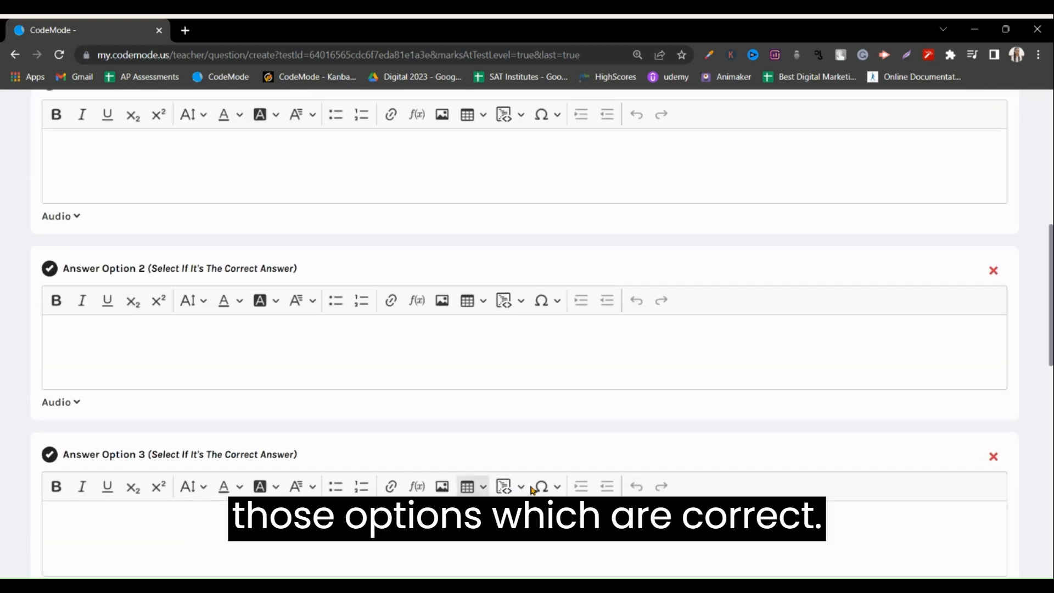
# Delete answer options 4, 5 and 6 from the MCQ question.
pyautogui.scroll(-5, 852, 528)
pyautogui.scroll(-4, 852, 528)
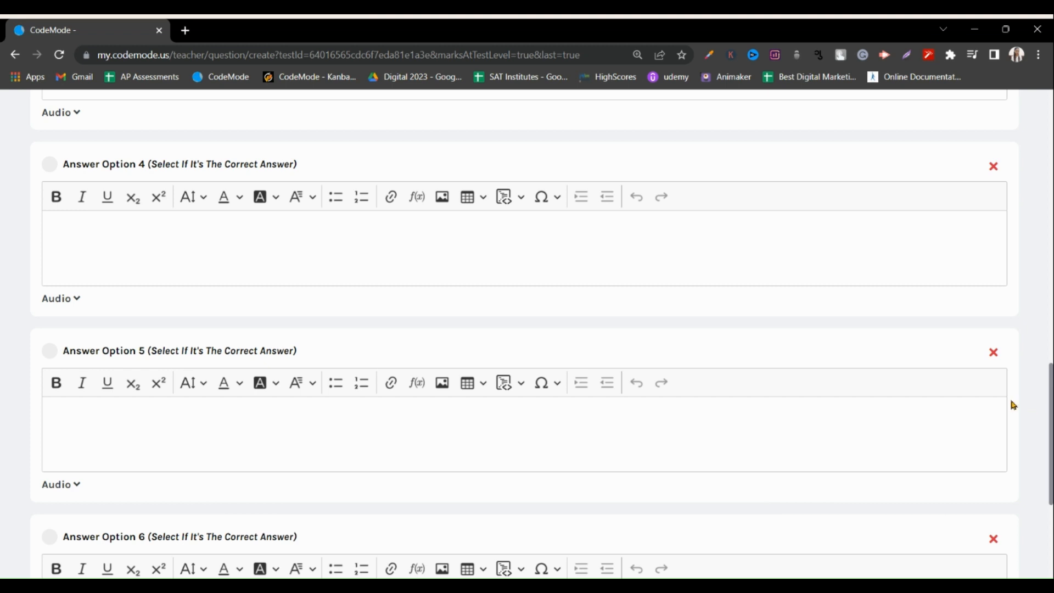
pyautogui.click(991, 355)
pyautogui.click(992, 354)
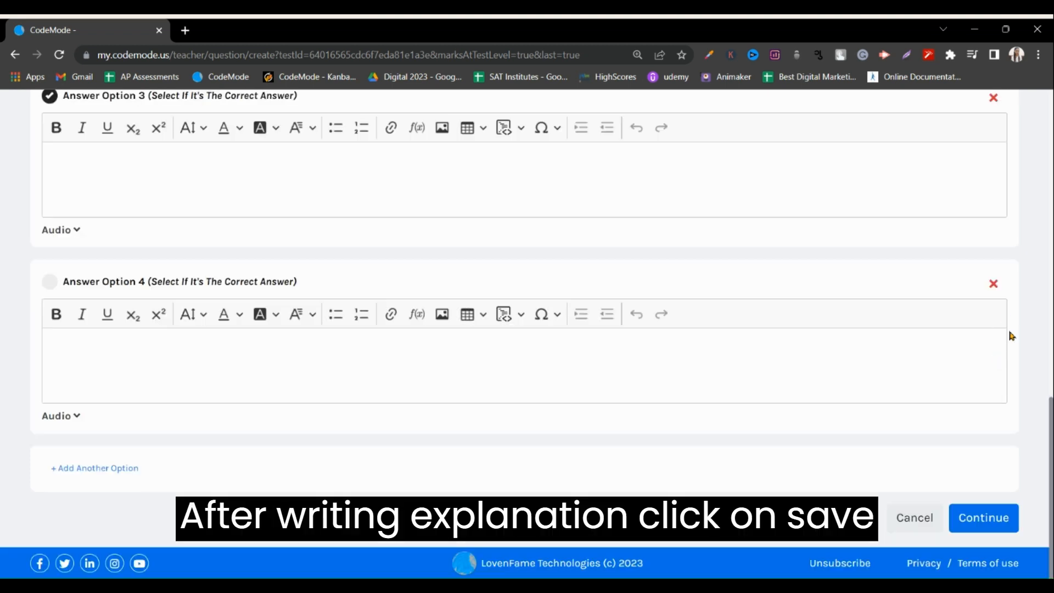
pyautogui.click(993, 284)
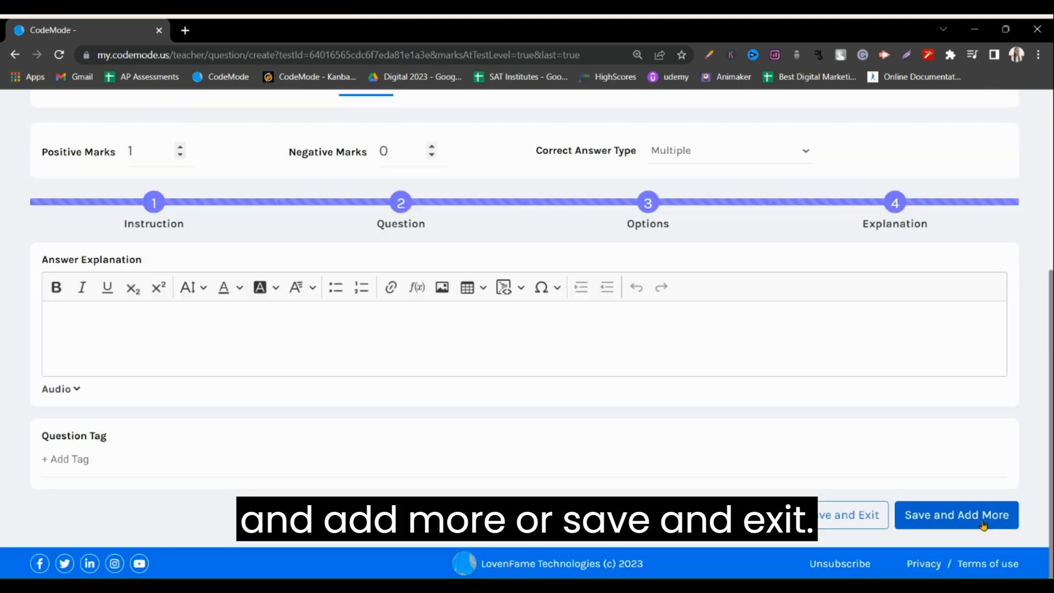
# Open the MCQ answer explanation for editing, then switch the question type to Mismatch and start editing its instruction.
pyautogui.click(320, 352)
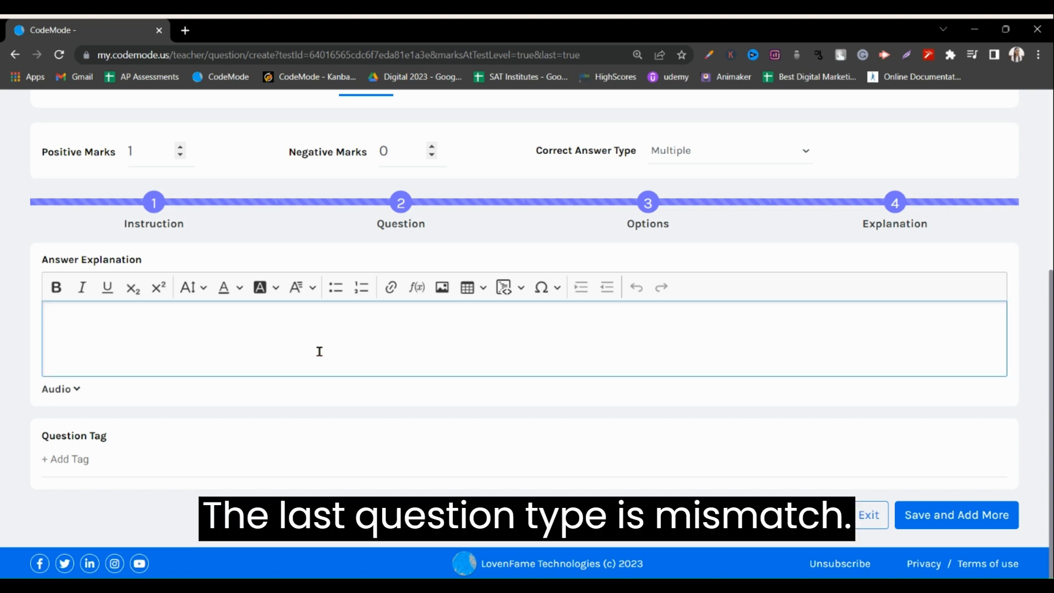
pyautogui.scroll(5, 212, 356)
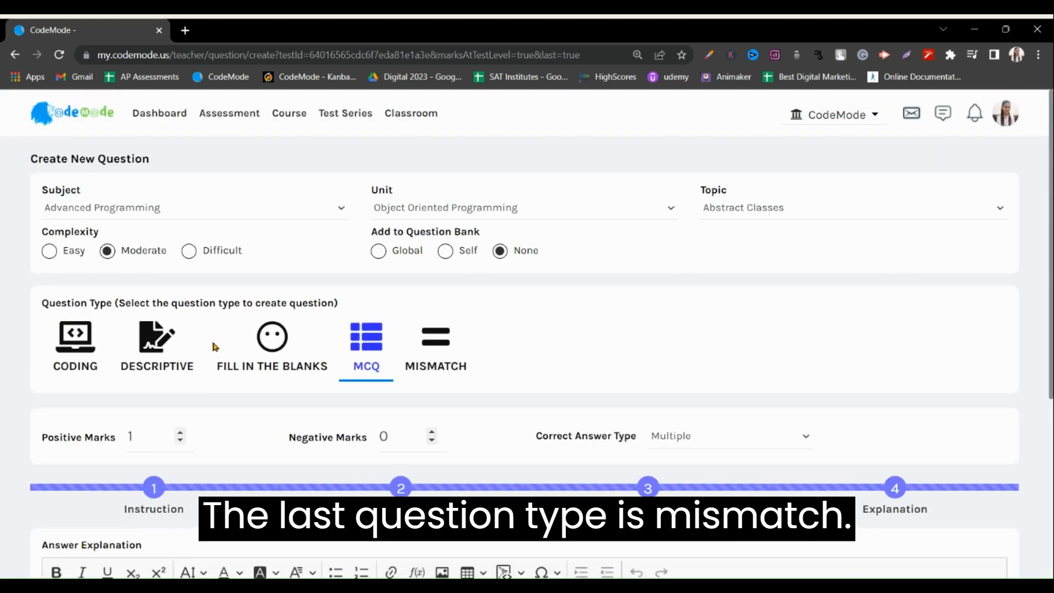
pyautogui.click(452, 352)
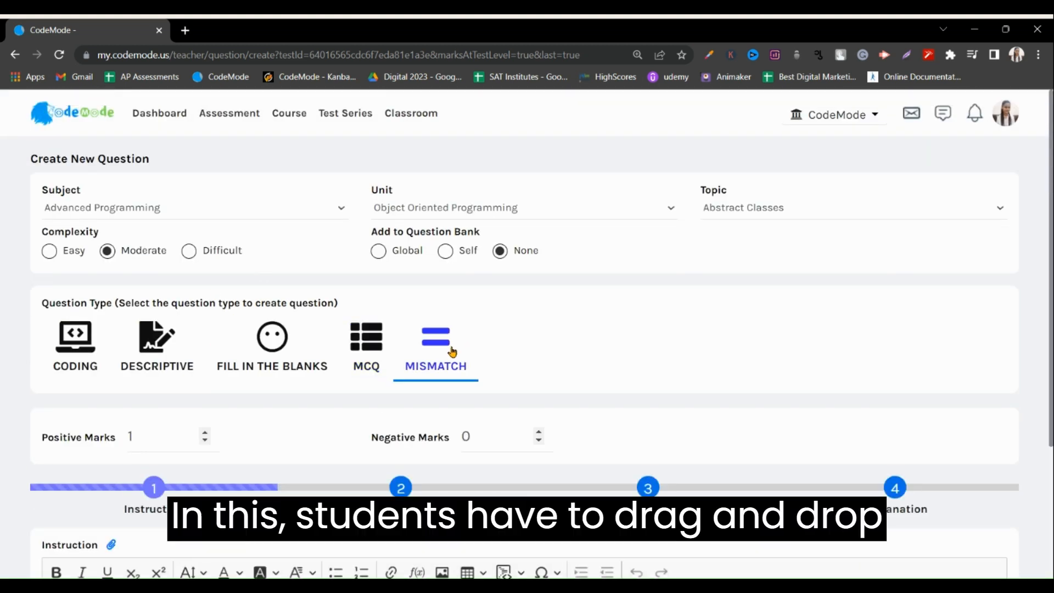
pyautogui.scroll(-3, 450, 353)
pyautogui.scroll(-1, 452, 357)
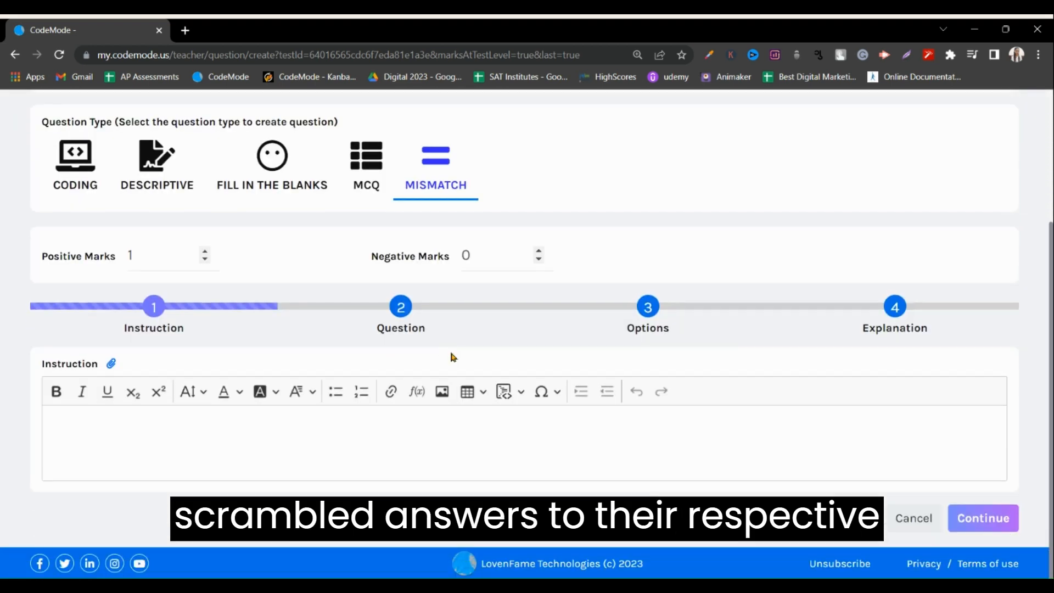
pyautogui.click(346, 442)
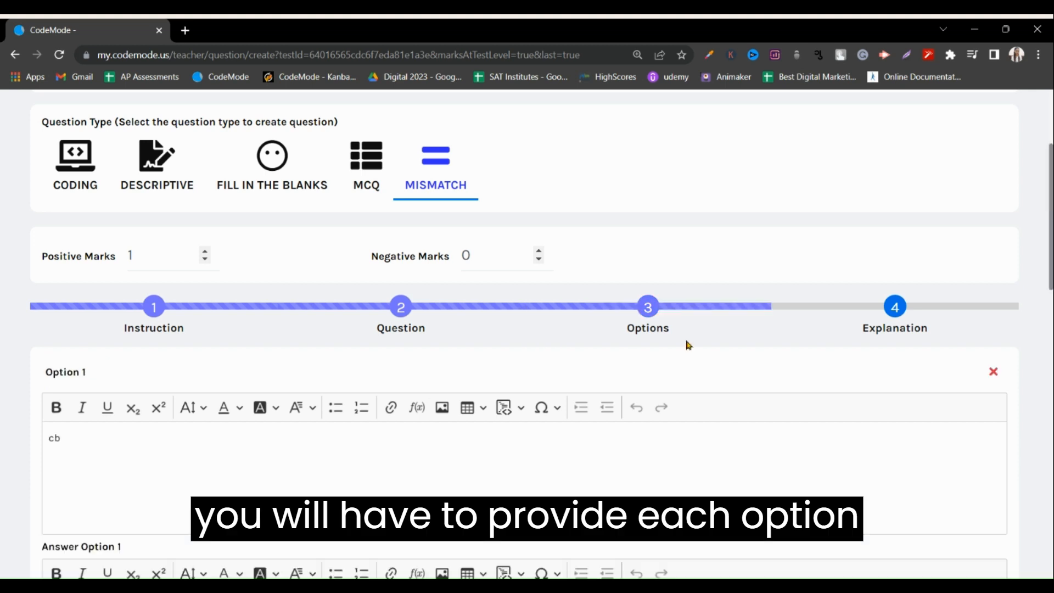
# Examine the option and matching answer fields for options 1 to 3 of the Mismatch question.
pyautogui.click(254, 447)
pyautogui.scroll(-4, 252, 447)
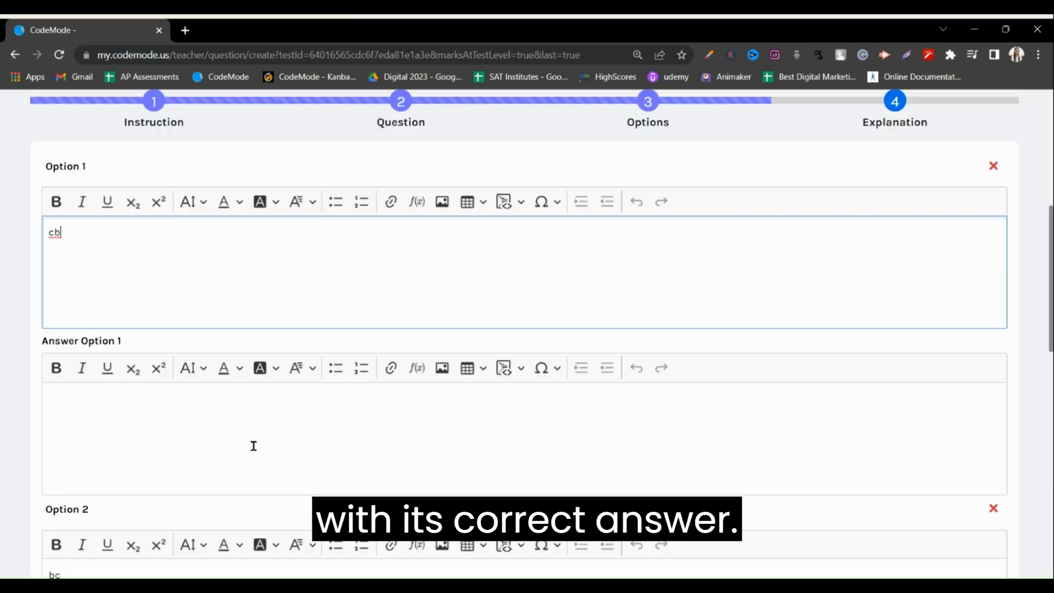
pyautogui.click(254, 445)
pyautogui.scroll(-3, 254, 447)
pyautogui.click(254, 450)
pyautogui.scroll(-3, 255, 477)
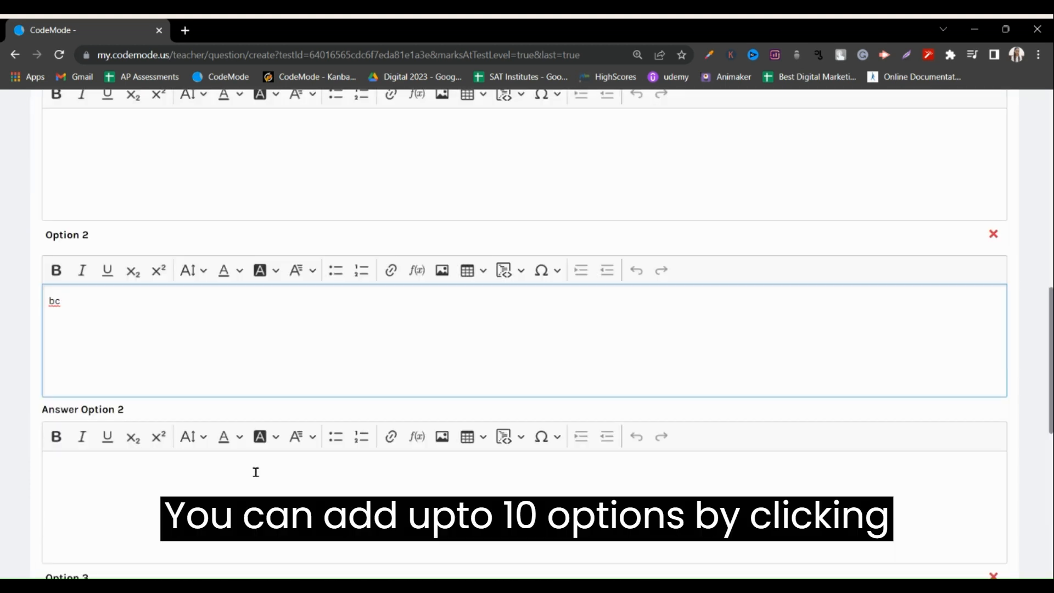
pyautogui.click(256, 471)
pyautogui.scroll(-7, 255, 471)
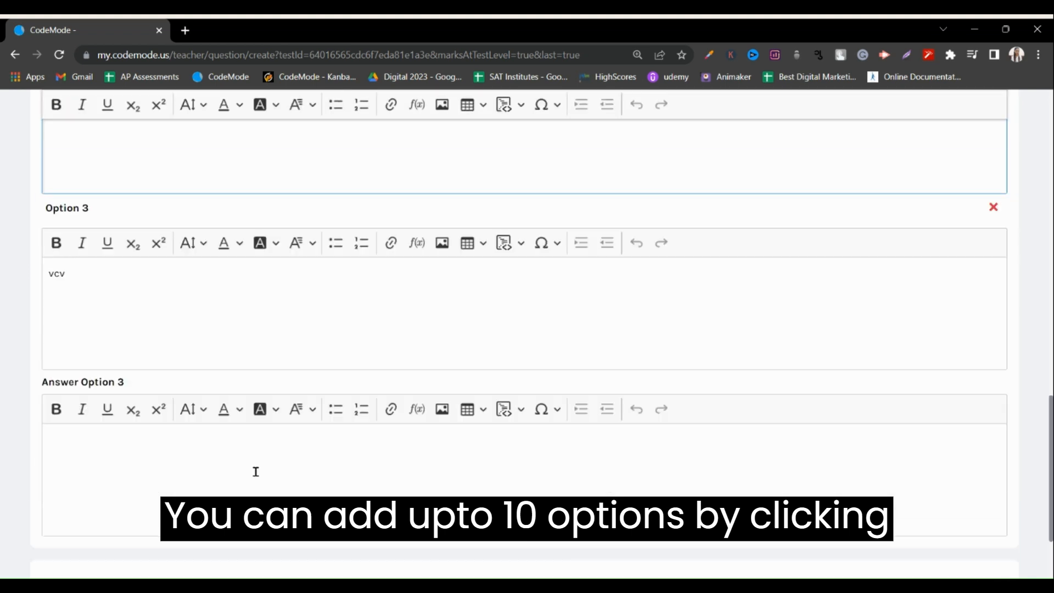
pyautogui.click(256, 472)
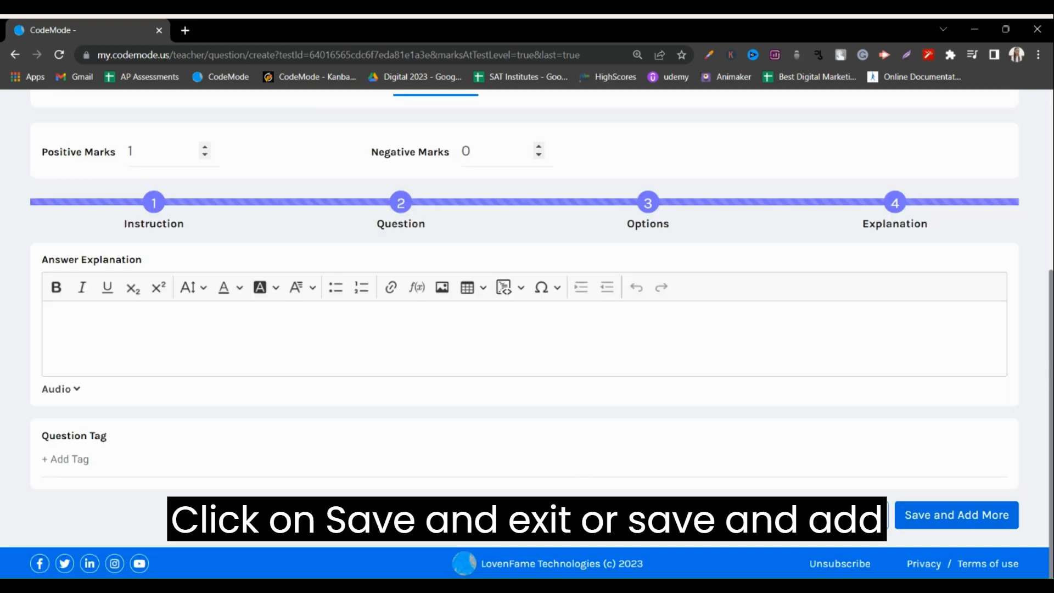
# Review the forms of the MCQ, Fill in the Blanks, Descriptive and Coding question types, ending on Coding.
pyautogui.scroll(3, 546, 471)
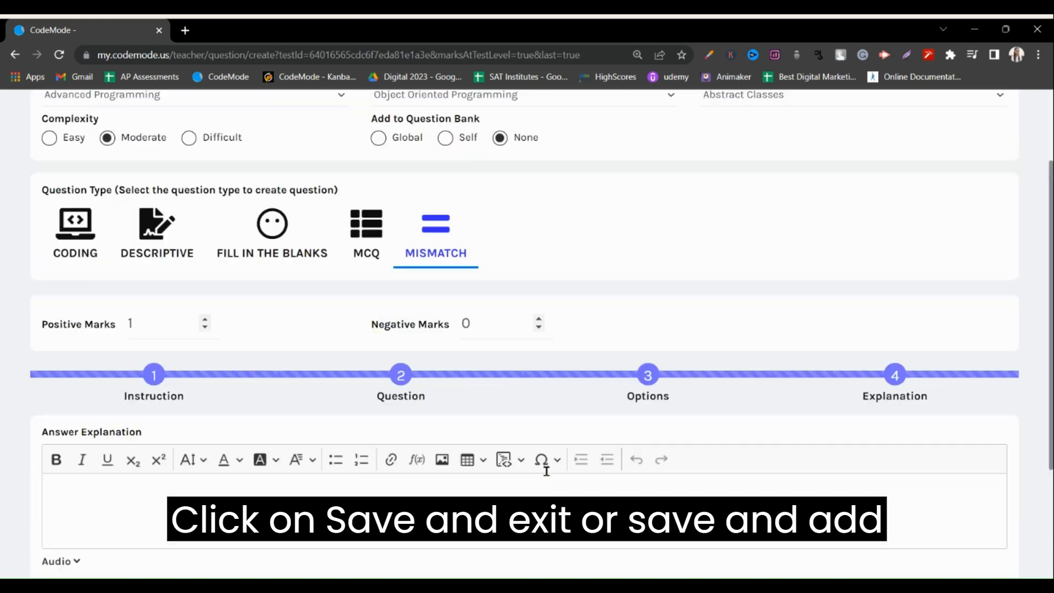
pyautogui.scroll(2, 546, 471)
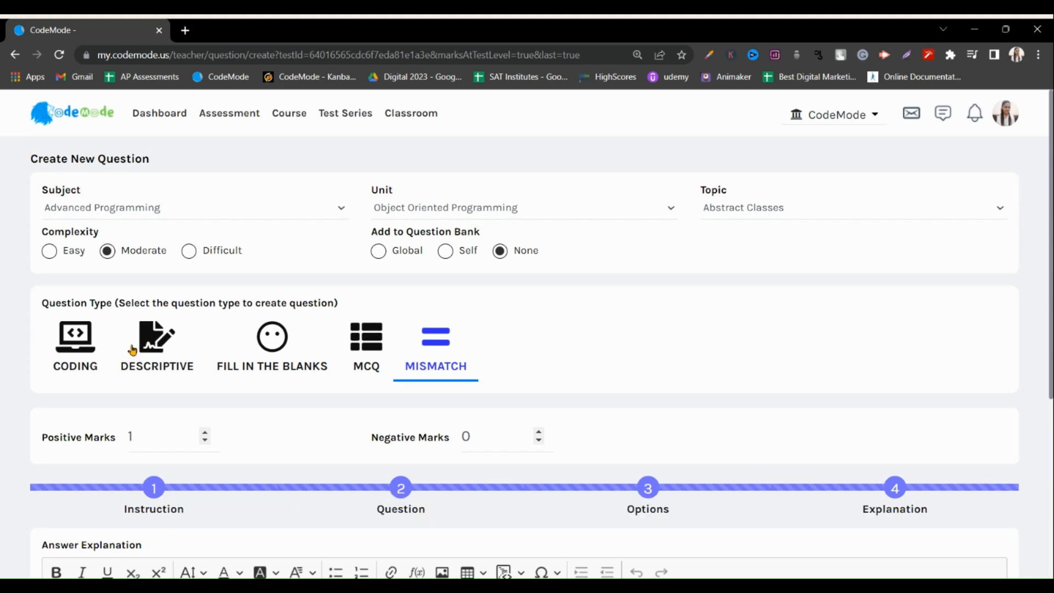
pyautogui.click(371, 349)
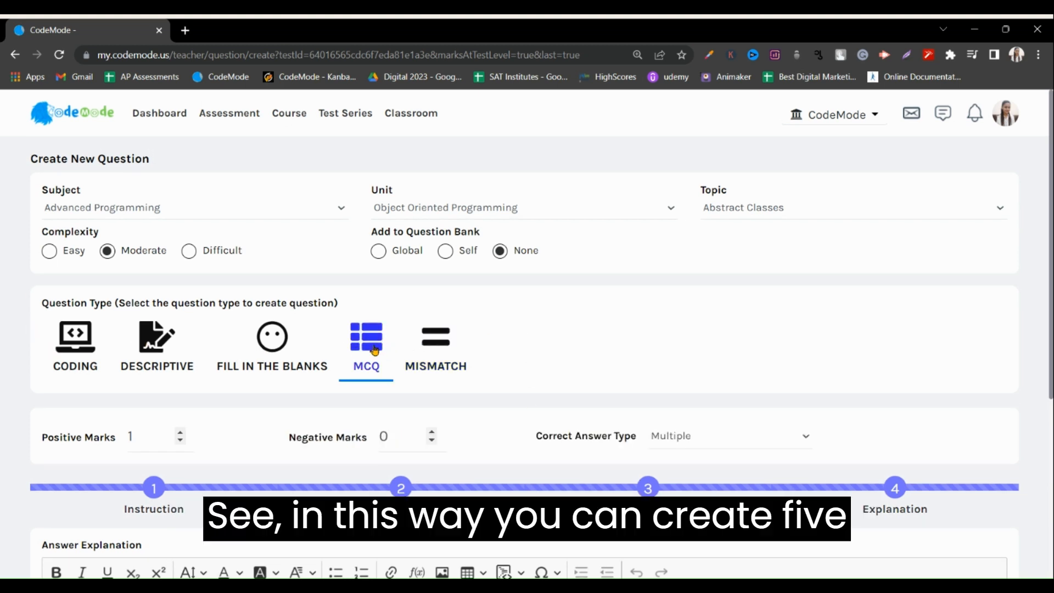
pyautogui.click(286, 354)
pyautogui.click(168, 360)
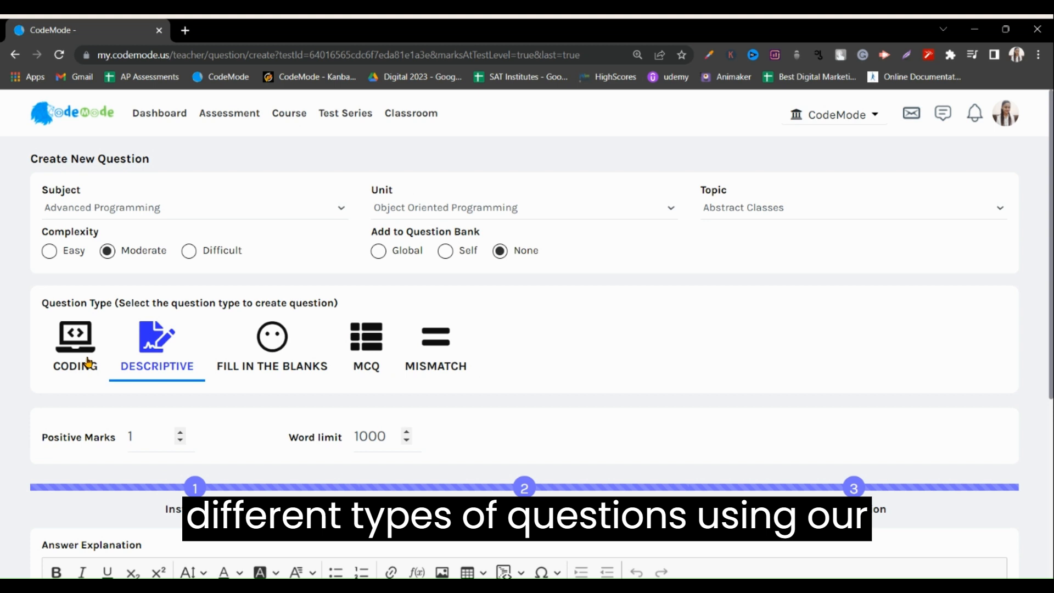
pyautogui.click(87, 361)
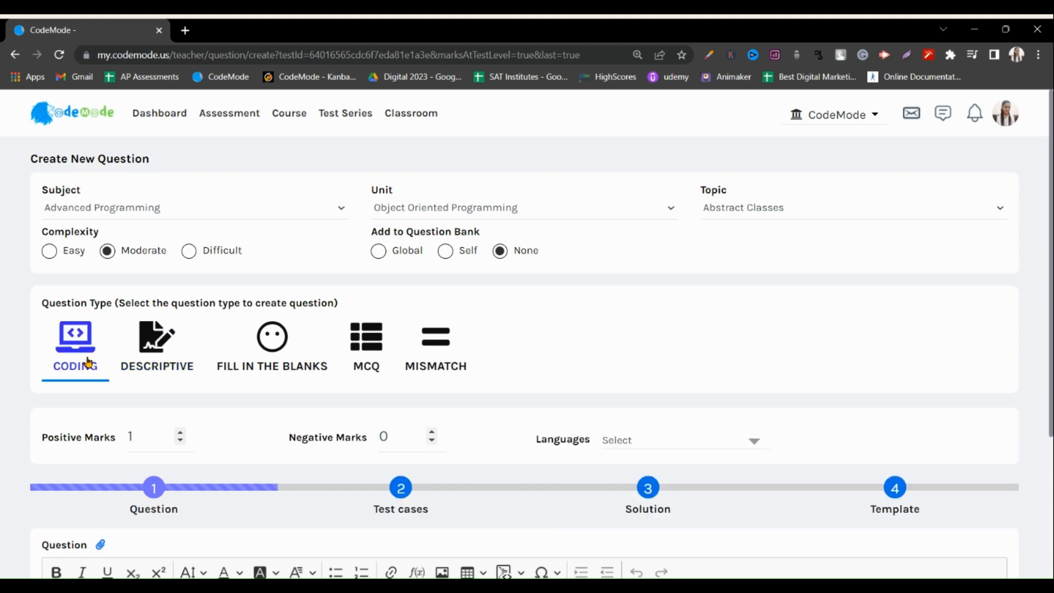